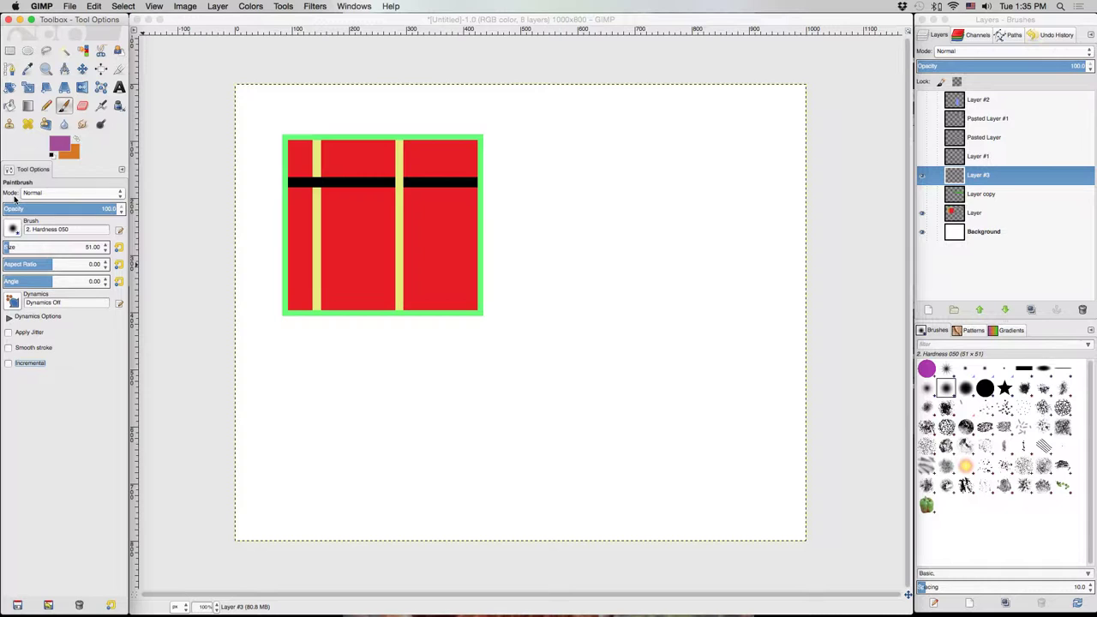
Step: Keep Normal blend mode, paint purple test strokes including one at 40.5 opacity, then undo
left_click(120, 195)
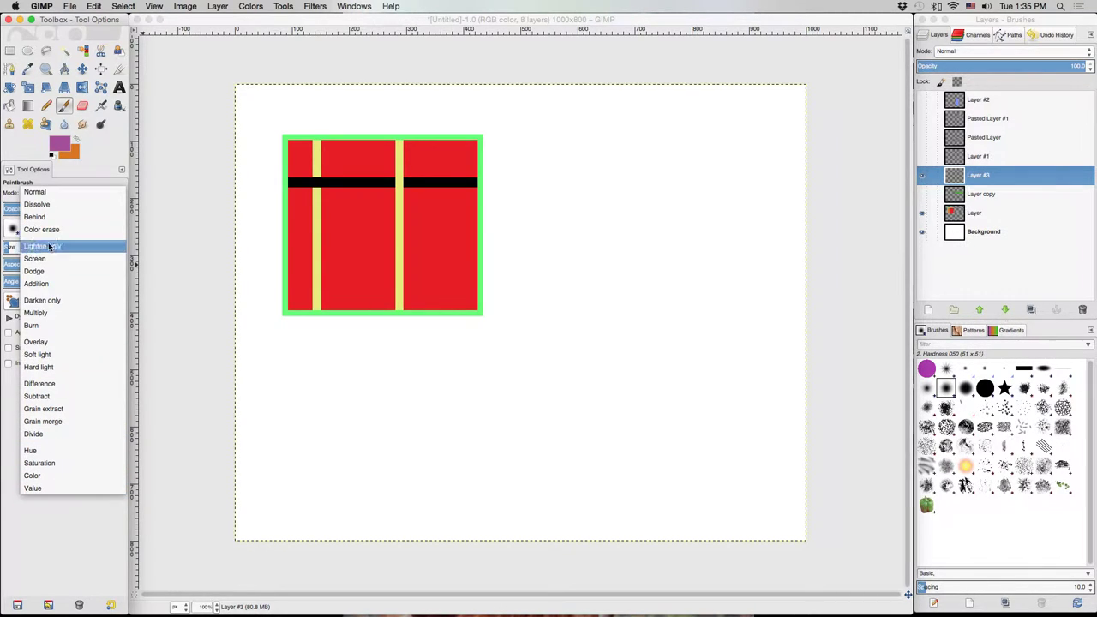
left_click(48, 182)
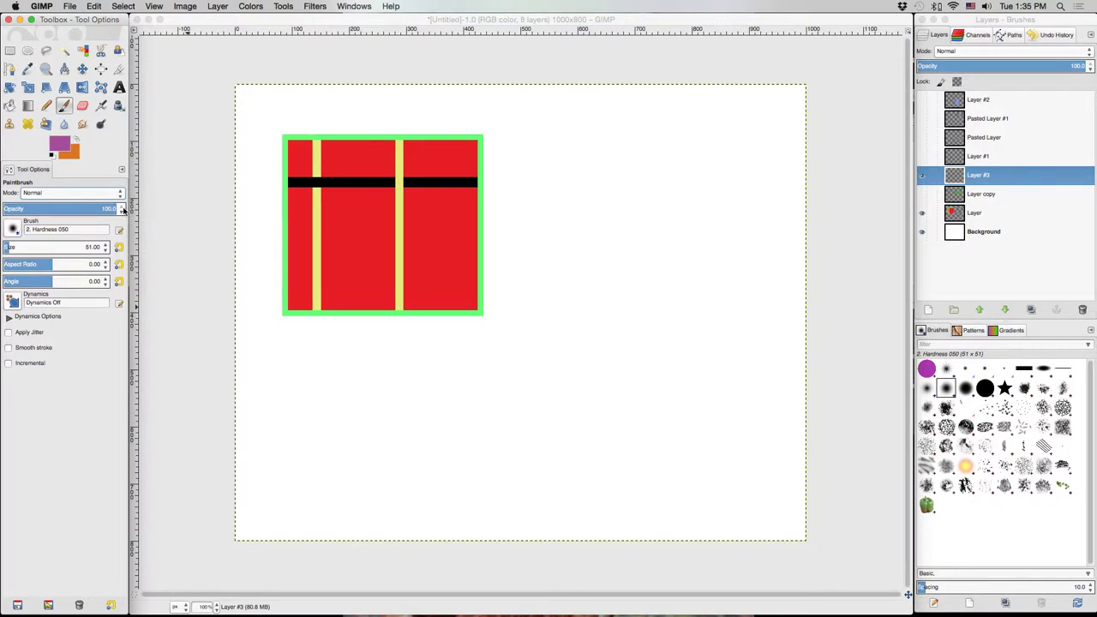
mouse_move(347, 344)
left_mouse_down()
mouse_move(424, 335)
mouse_move(477, 366)
left_mouse_up()
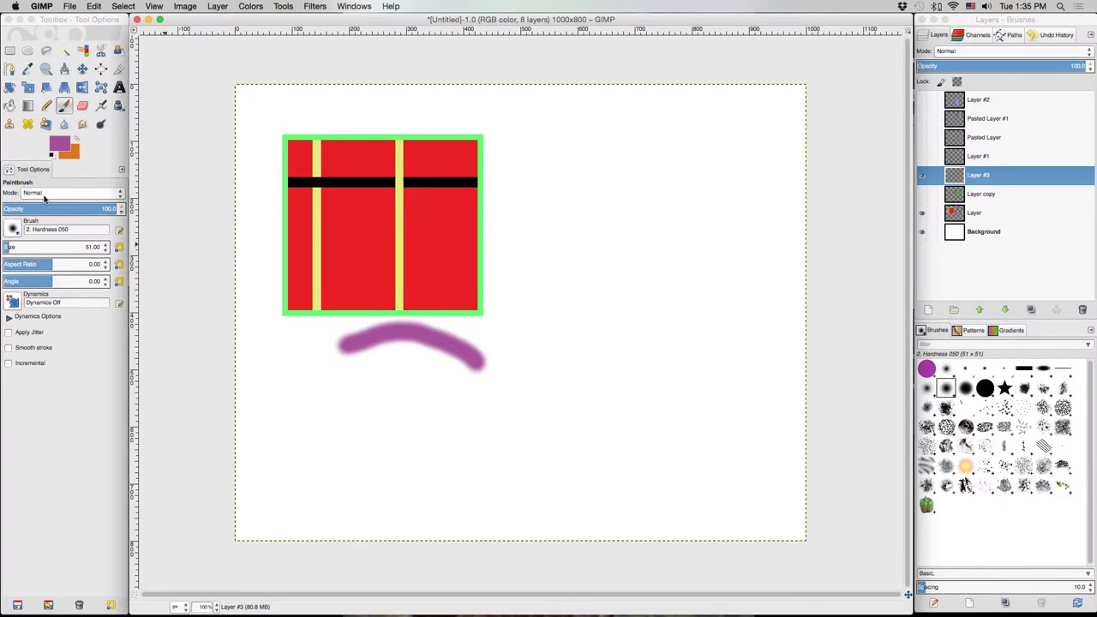
left_click(76, 208)
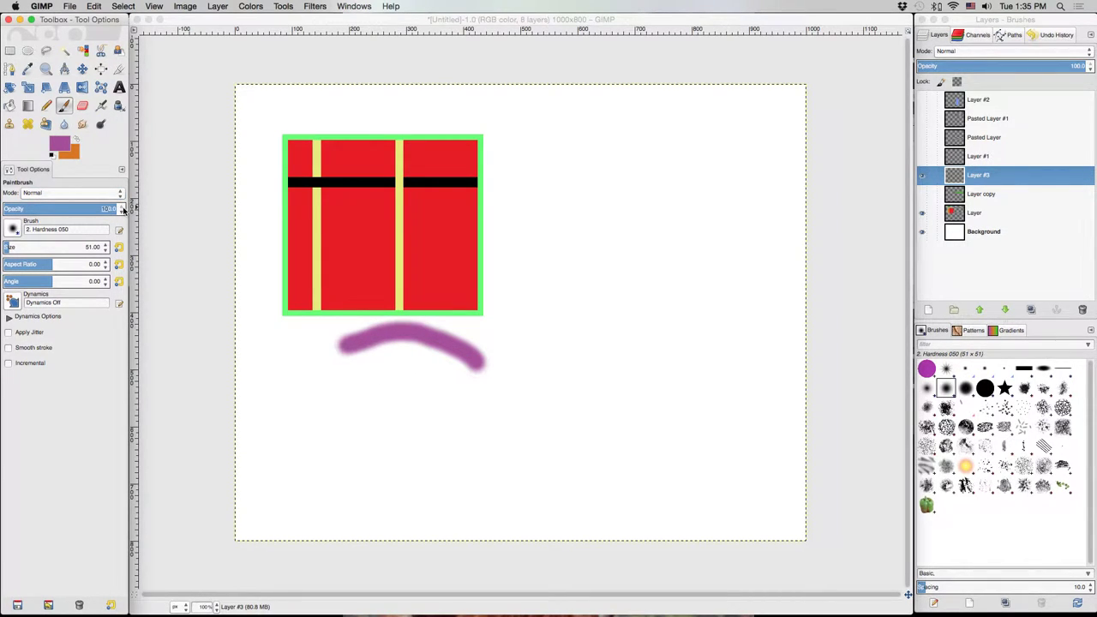
left_click_drag(117, 210, 49, 211)
mouse_move(304, 334)
left_mouse_down()
mouse_move(371, 291)
mouse_move(542, 334)
left_mouse_up()
key("ctrl+z")
key("ctrl+z")
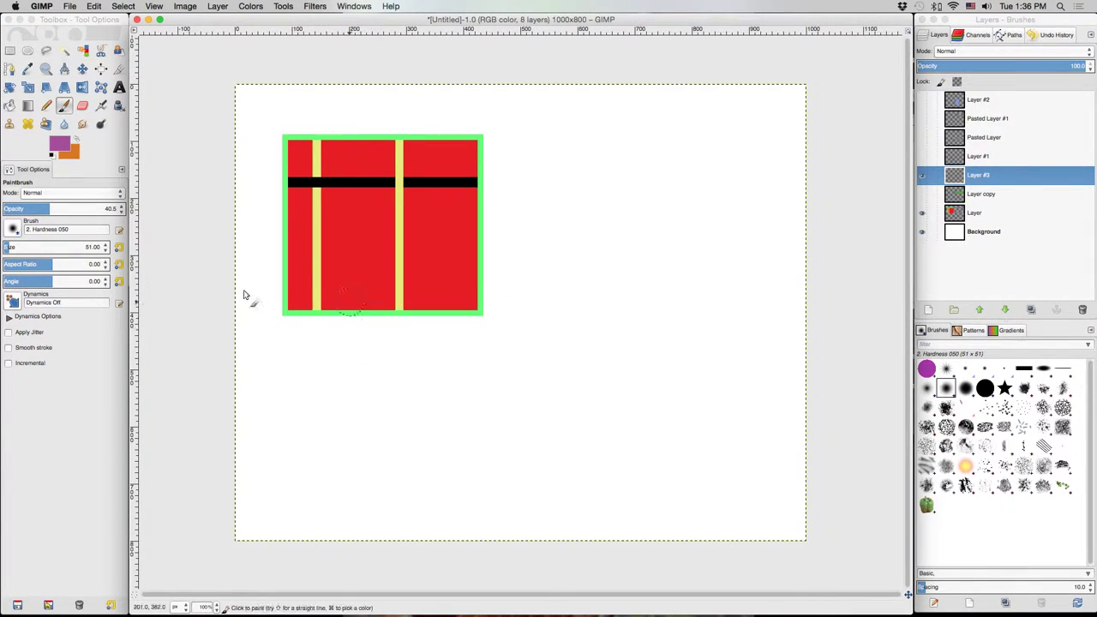
Step: Paint a pale purple test stroke, restore paint opacity to 100, and undo the stroke
left_click(12, 229)
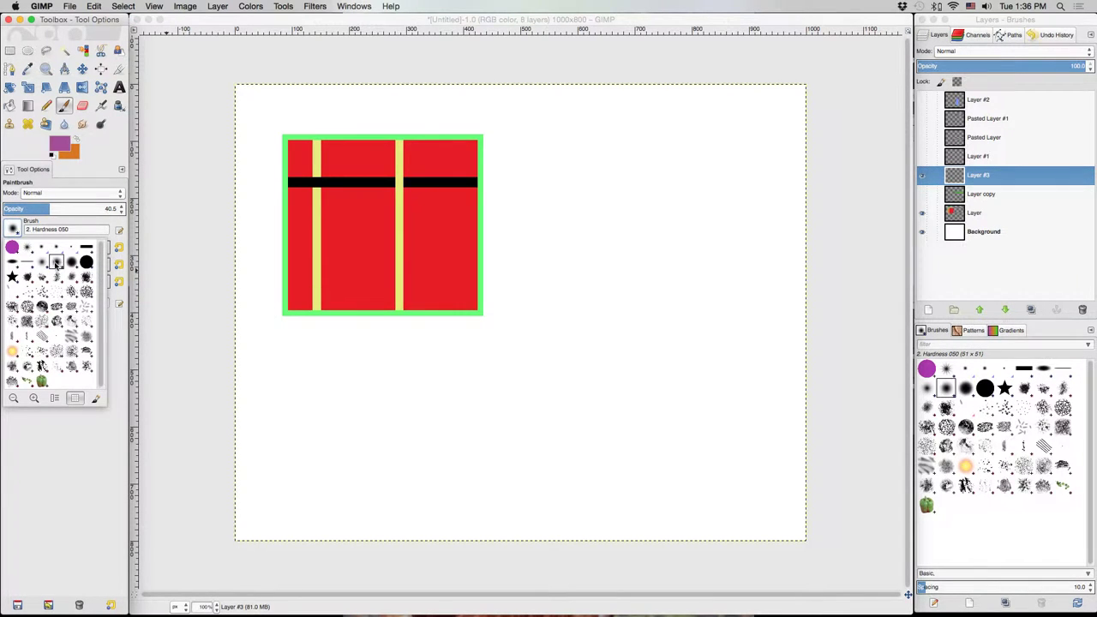
left_click(295, 381)
mouse_move(335, 363)
left_mouse_down()
mouse_move(412, 347)
mouse_move(481, 354)
mouse_move(452, 343)
left_mouse_up()
left_click_drag(50, 208, 205, 206)
key("ctrl+z")
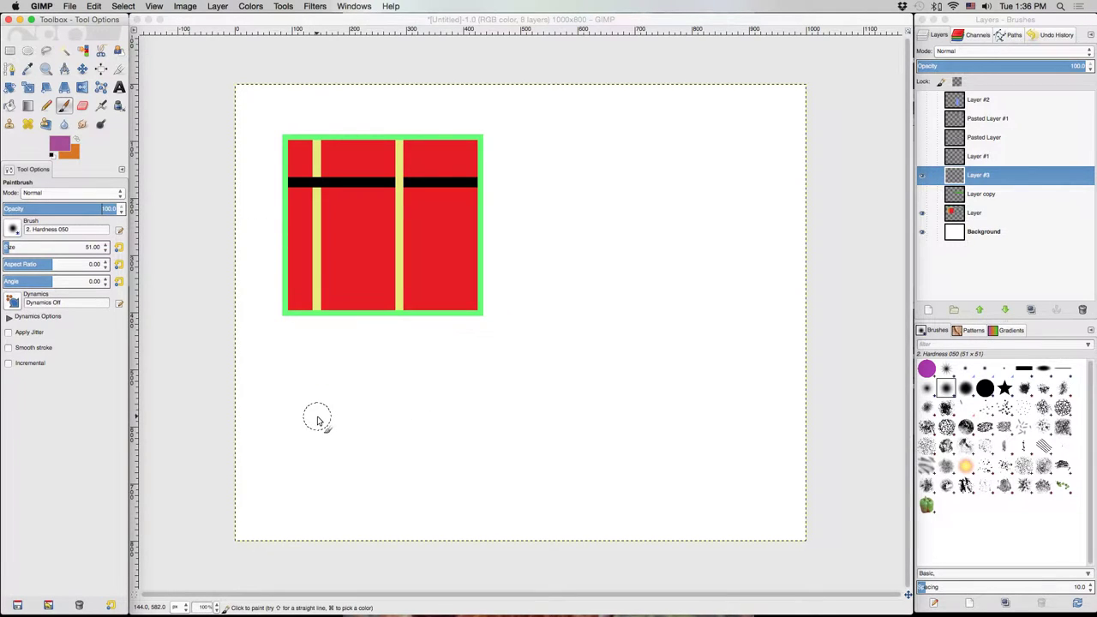
Step: Paint a fully opaque purple wavy stroke below the box and show the full brush collection
mouse_move(317, 418)
left_mouse_down()
mouse_move(367, 397)
mouse_move(488, 410)
mouse_move(518, 385)
left_mouse_up()
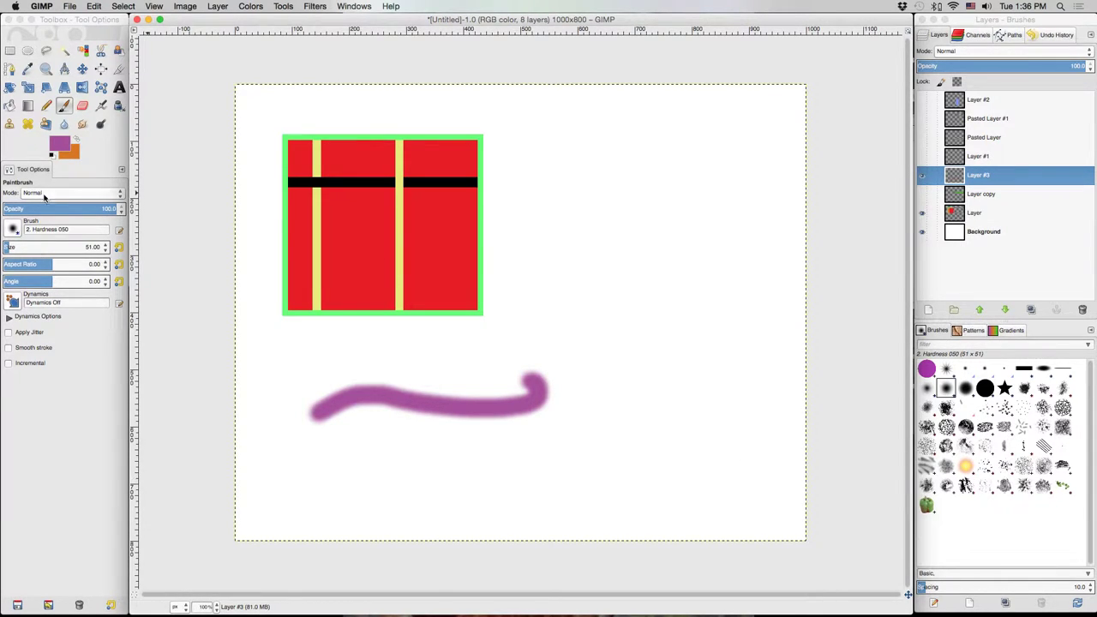
left_click(13, 230)
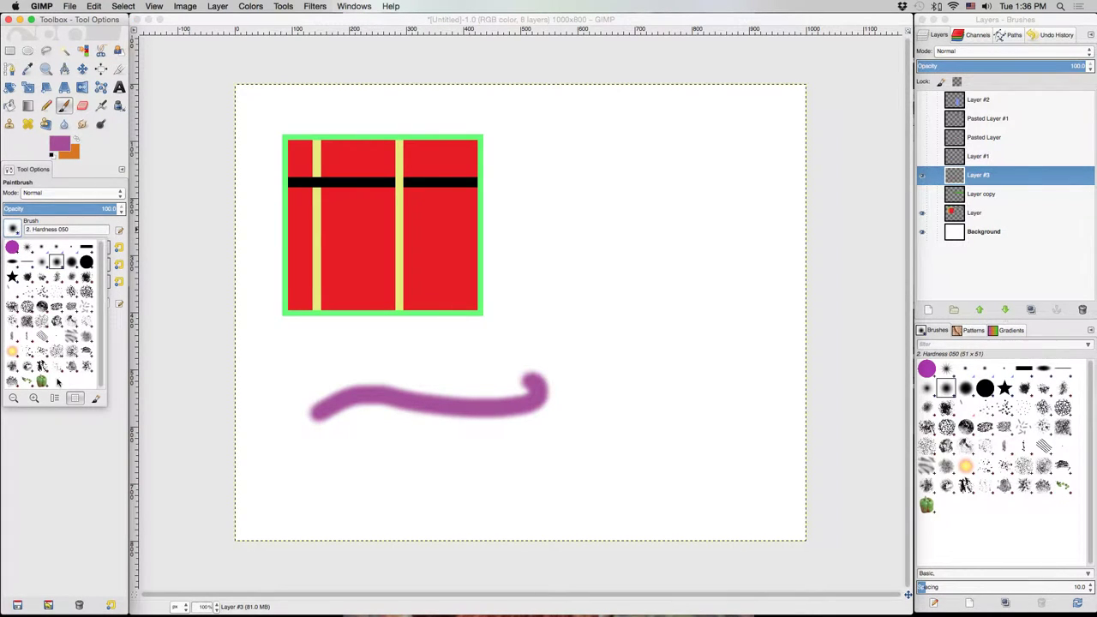
left_click(97, 398)
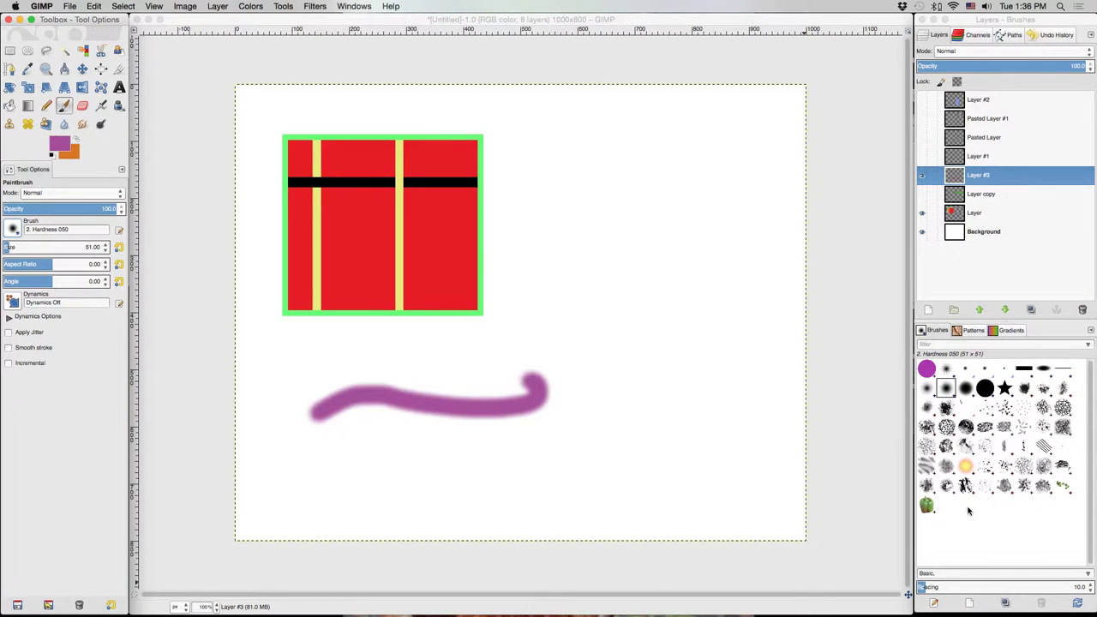
Step: Create a new brush from the Brushes dock and enlarge its editor, keeping a round shape
right_click(962, 509)
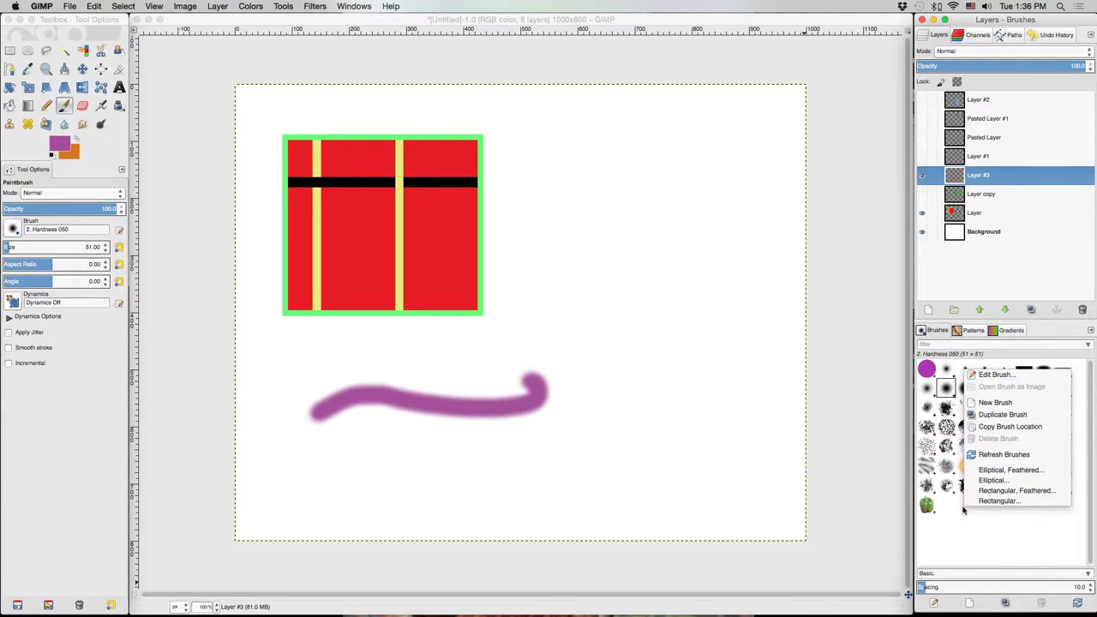
left_click(994, 403)
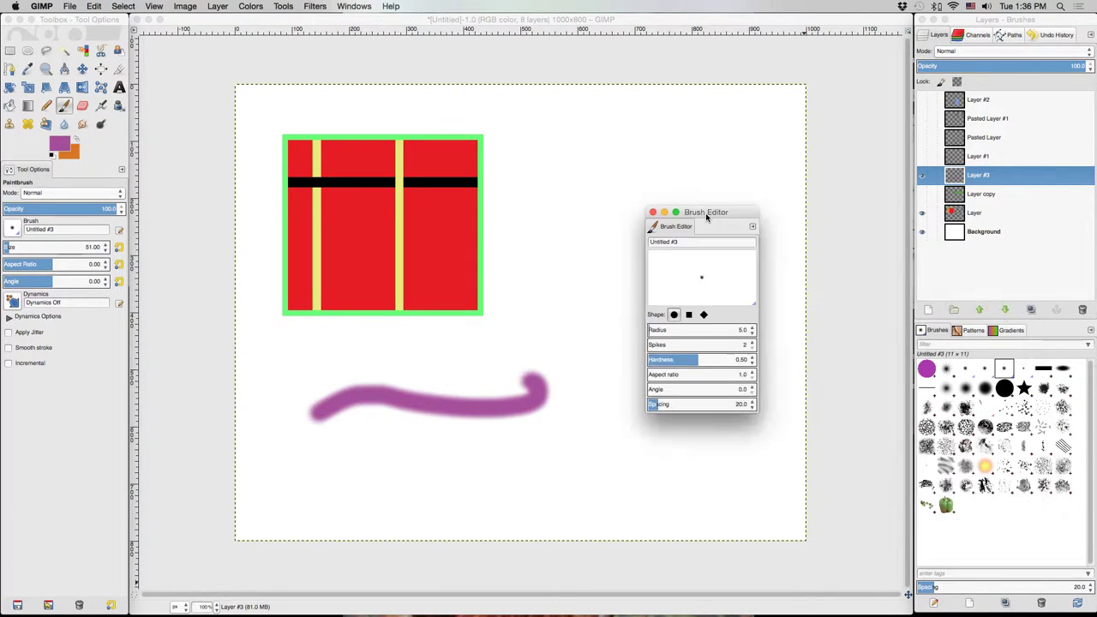
left_click_drag(529, 340, 639, 415)
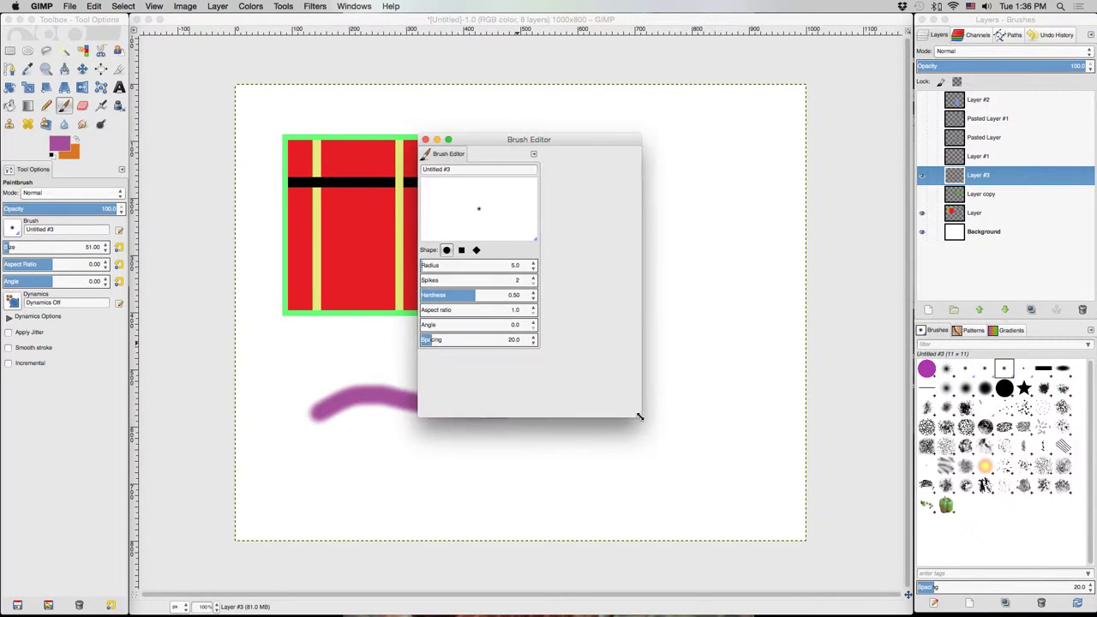
left_click(461, 319)
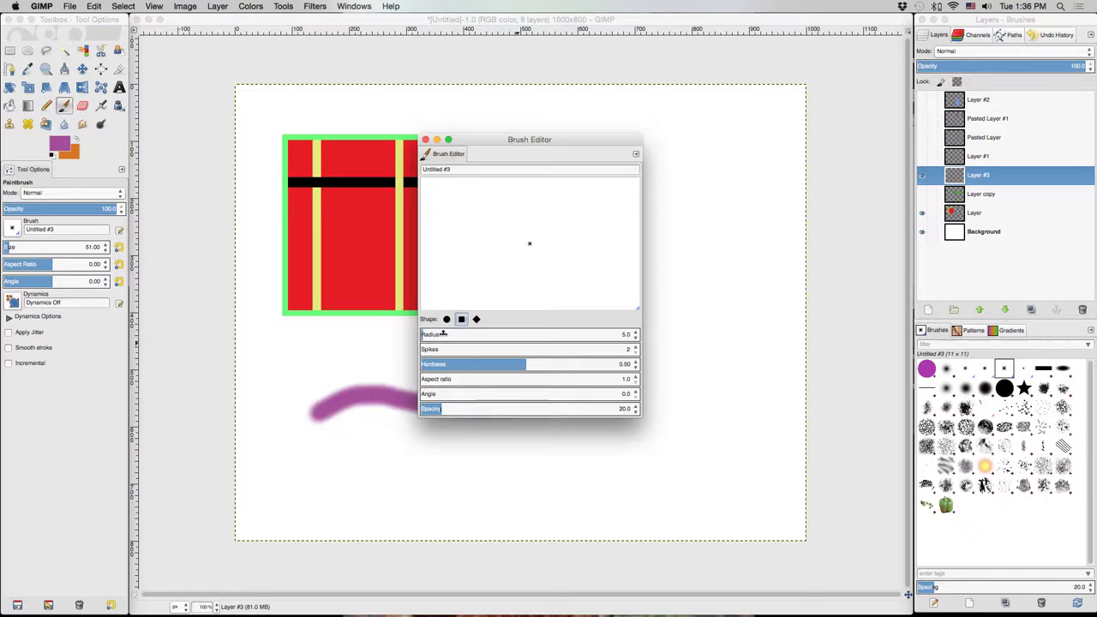
left_click(447, 318)
Step: Give the new brush radius 343.3, 14 spikes and aspect ratio 4.6, then close the editor
left_click_drag(428, 347, 517, 348)
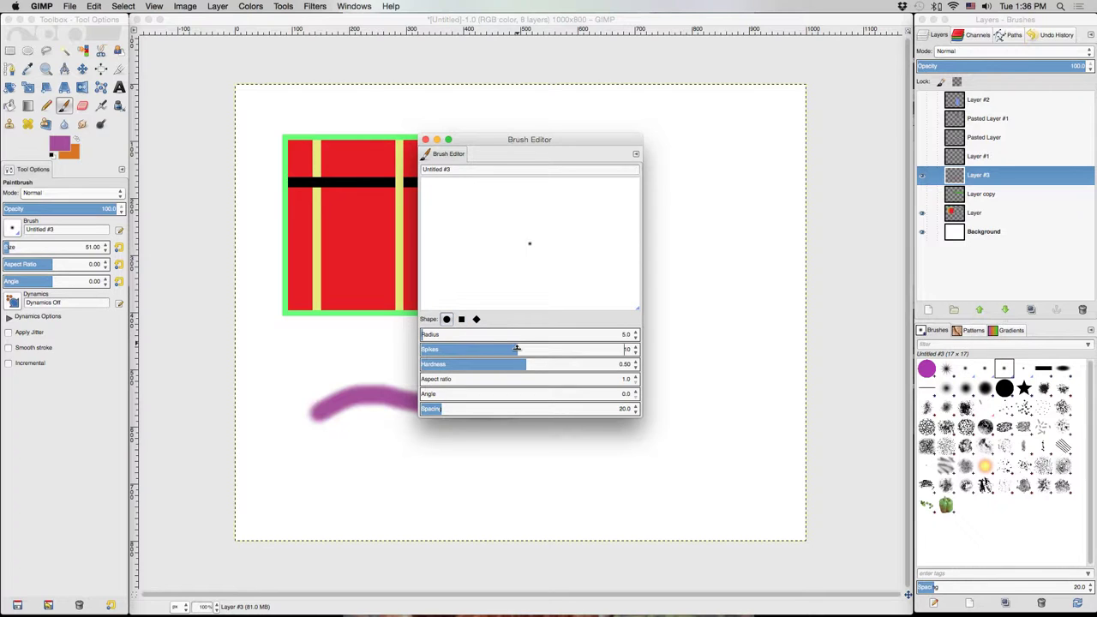
left_click_drag(426, 332, 493, 334)
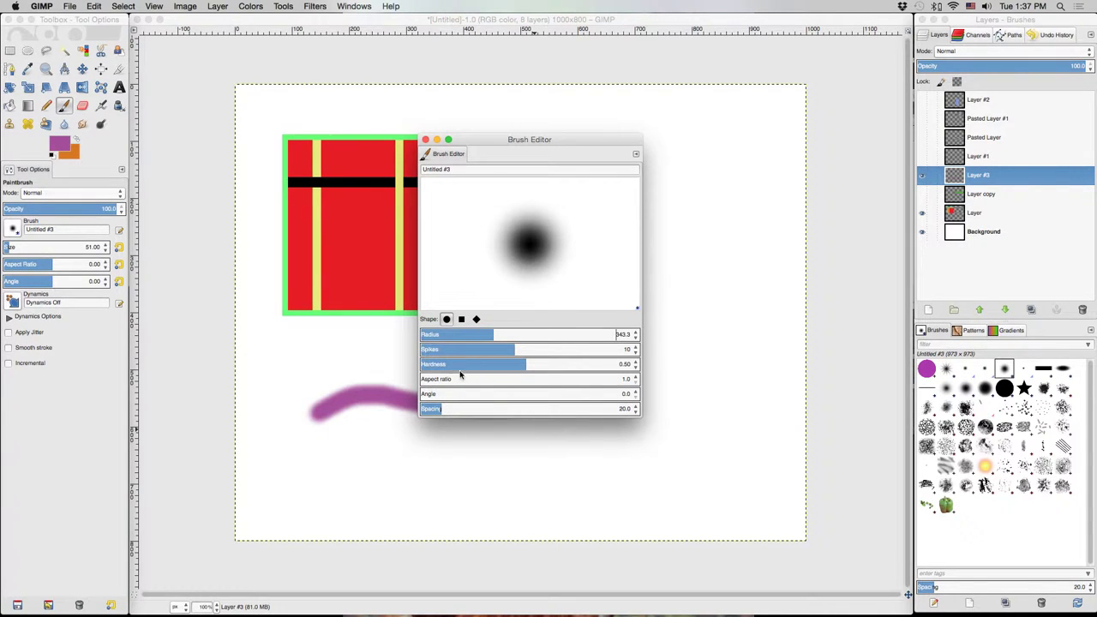
left_click_drag(440, 378, 443, 379)
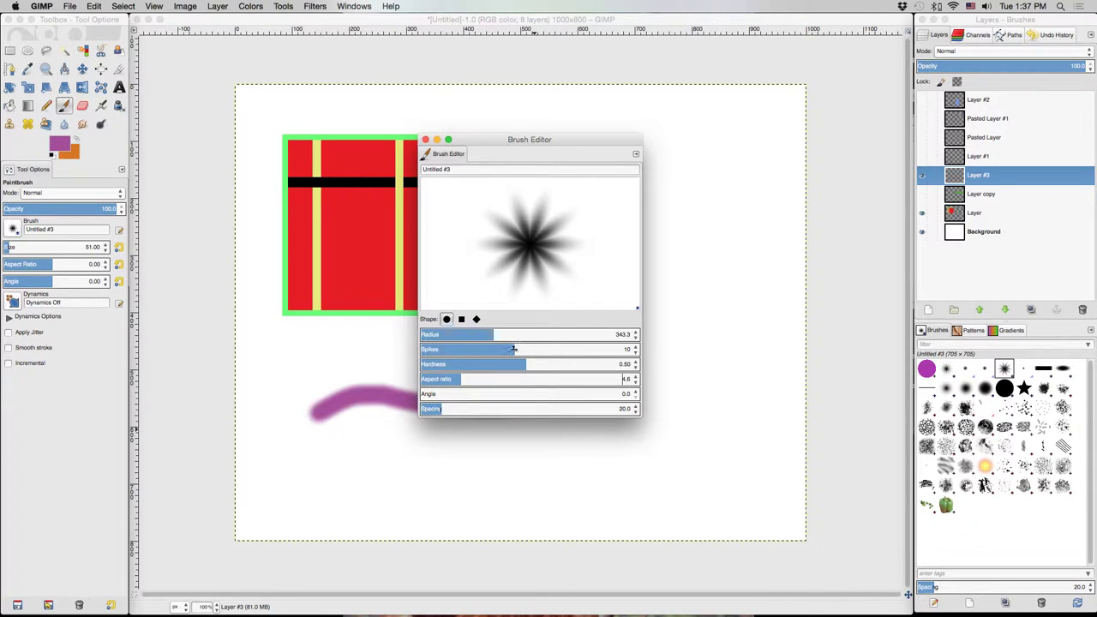
mouse_move(514, 349)
left_mouse_down()
mouse_move(575, 349)
mouse_move(460, 349)
mouse_move(569, 348)
left_mouse_up()
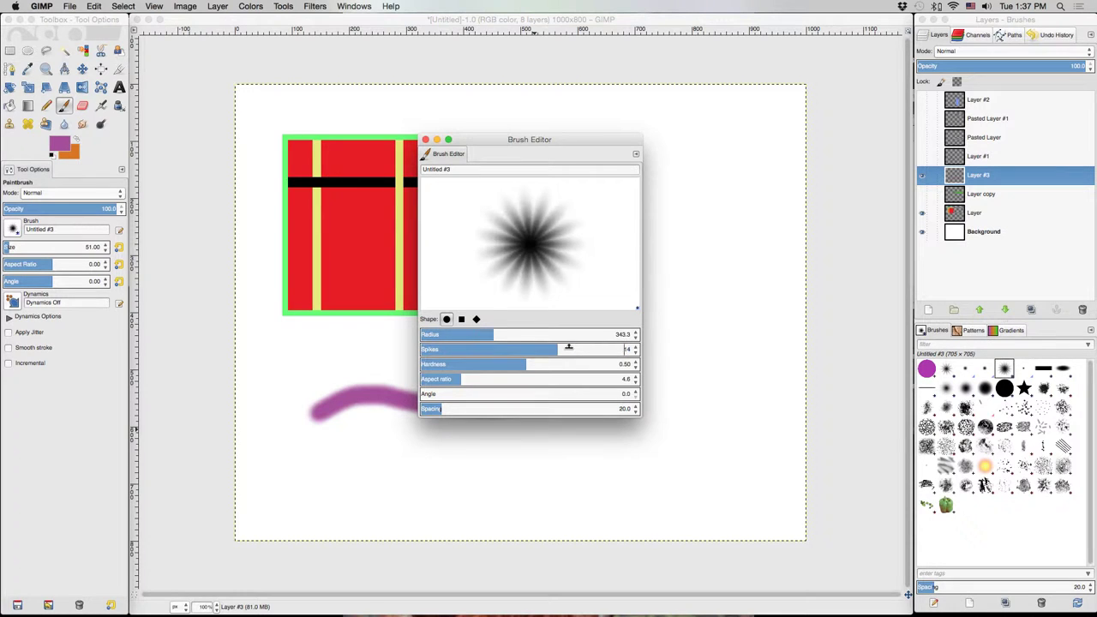
left_click(424, 140)
Step: Dab the star brush, undo it and the wavy stroke, then paint a curled spiky stroke at size 125
left_click(604, 331)
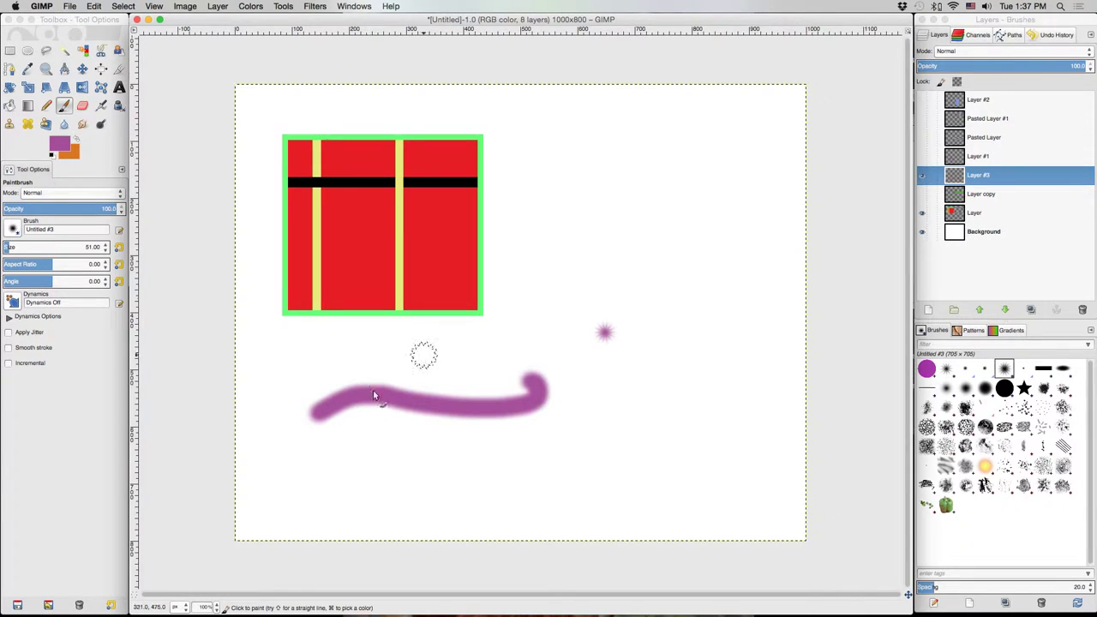
key("super+z")
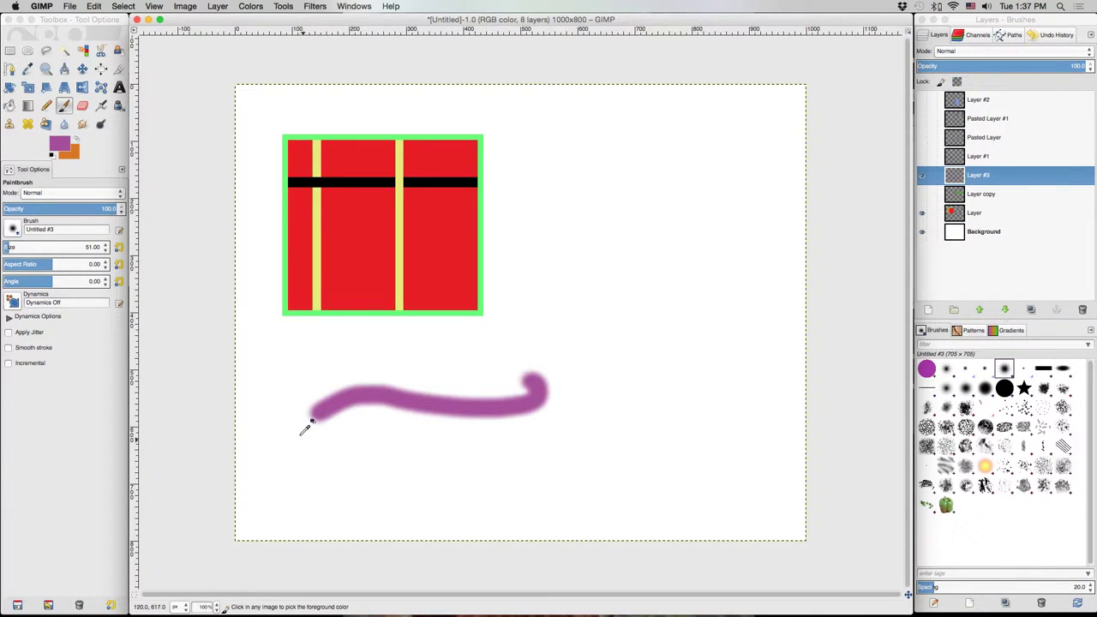
key("super+z")
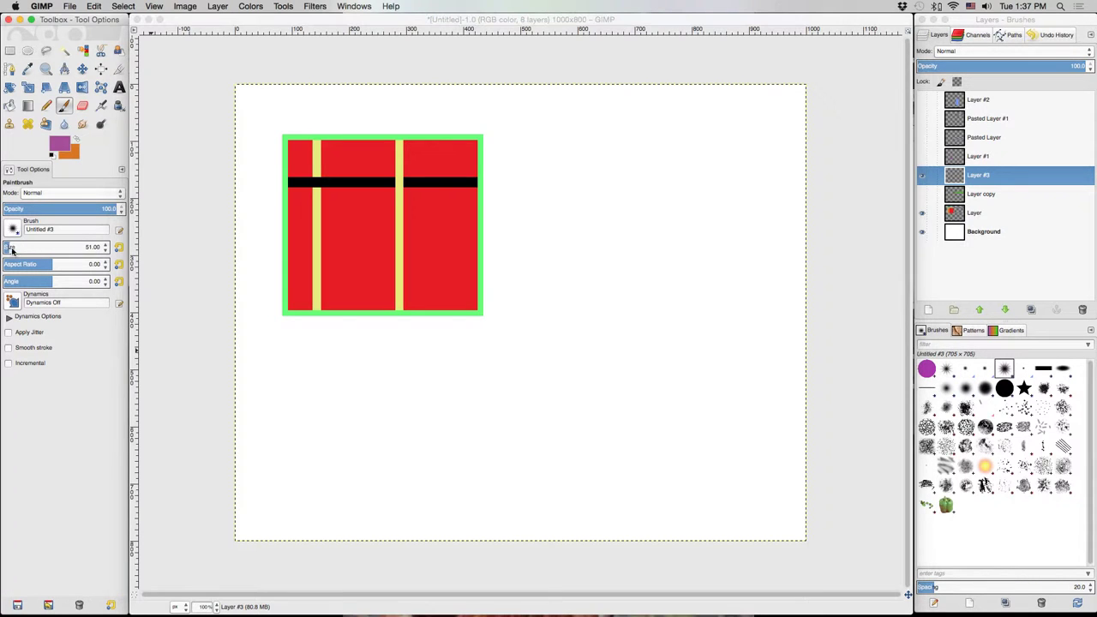
left_click_drag(12, 249, 77, 253)
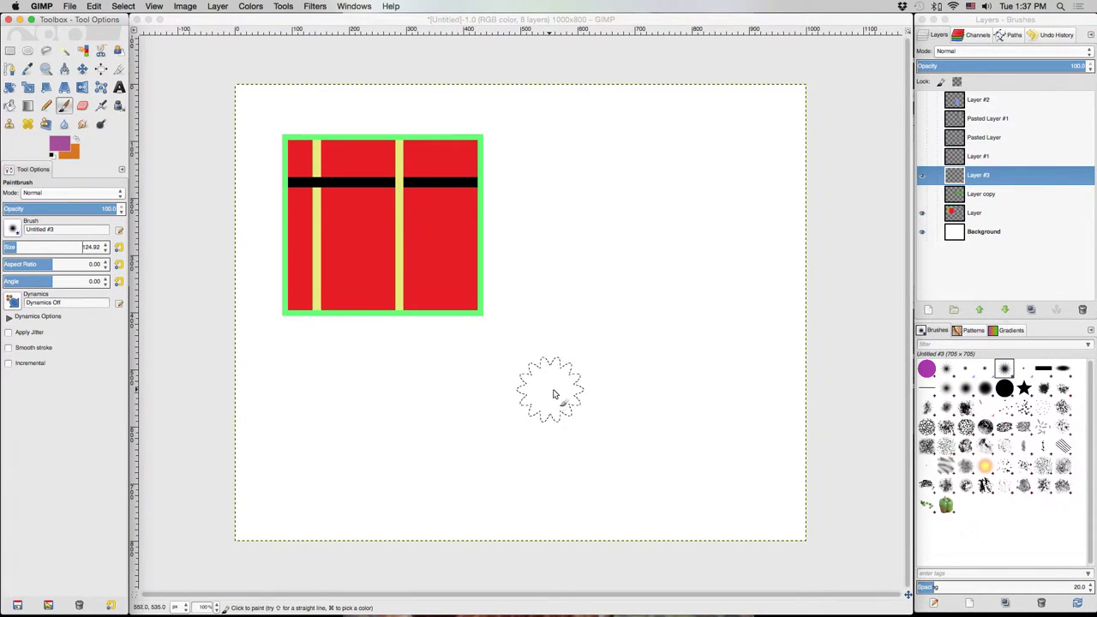
mouse_move(552, 385)
left_mouse_down()
mouse_move(450, 363)
mouse_move(500, 407)
left_mouse_up()
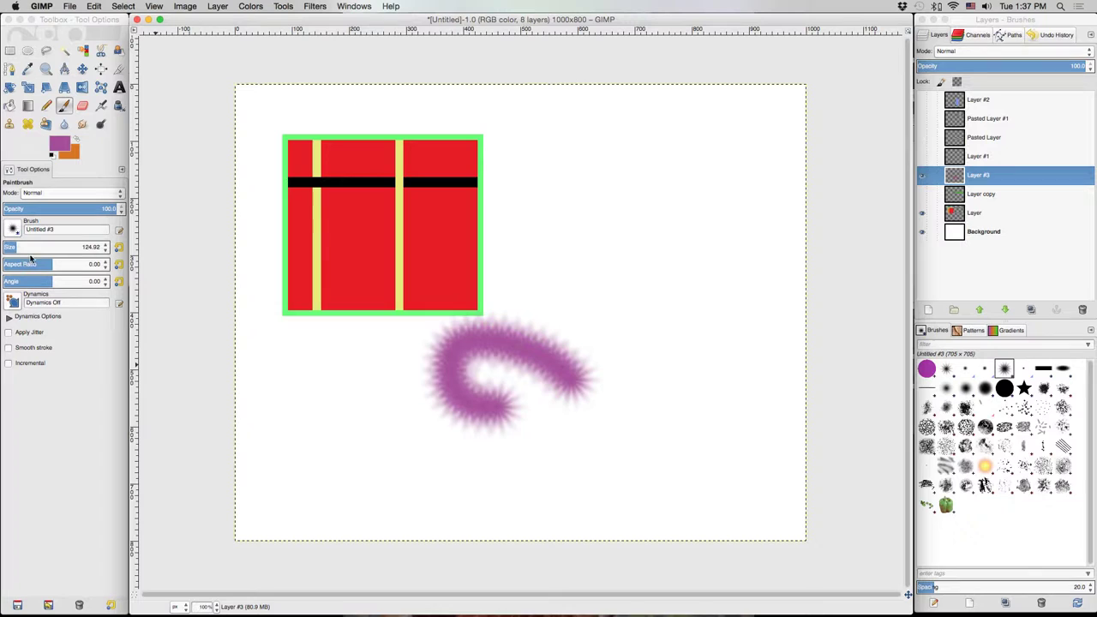
Step: Shrink the brush way down and draw a thin faint test line right of the box
left_click_drag(29, 249, 1, 248)
left_click(620, 251)
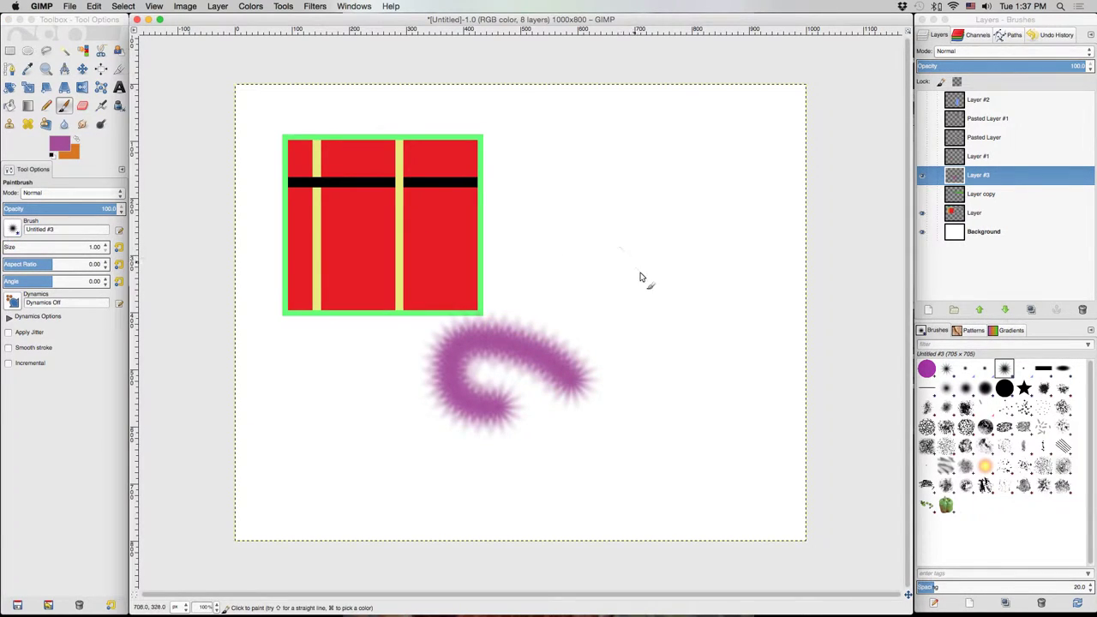
left_click_drag(644, 276, 638, 308)
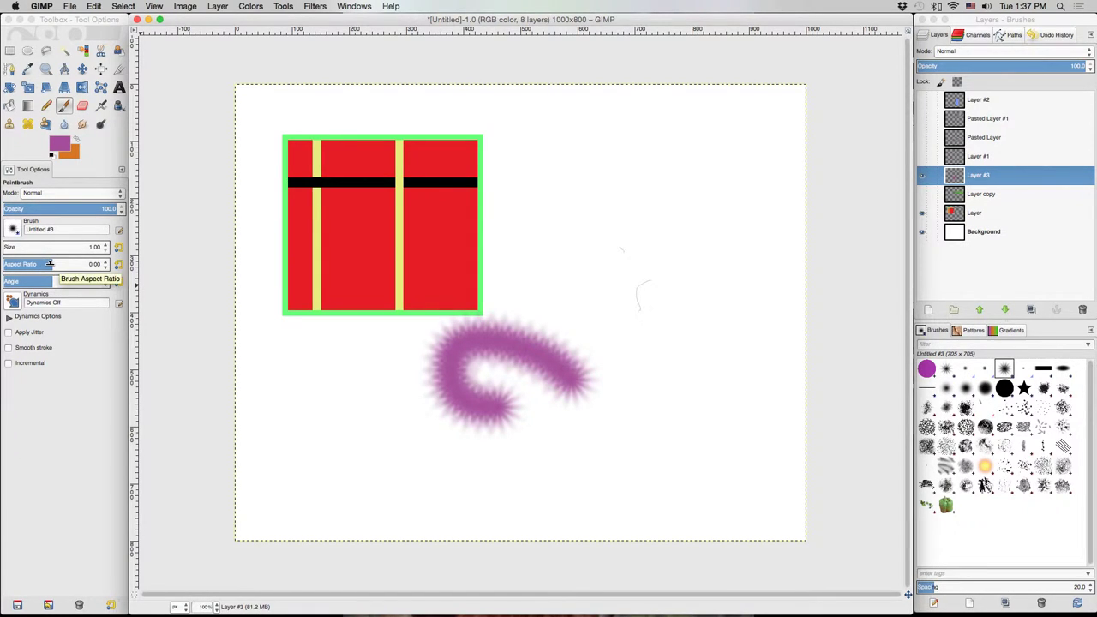
Step: With aspect ratio 6.05 and size 135, paint spiky purple strokes right of and below the box
left_click_drag(50, 264, 66, 267)
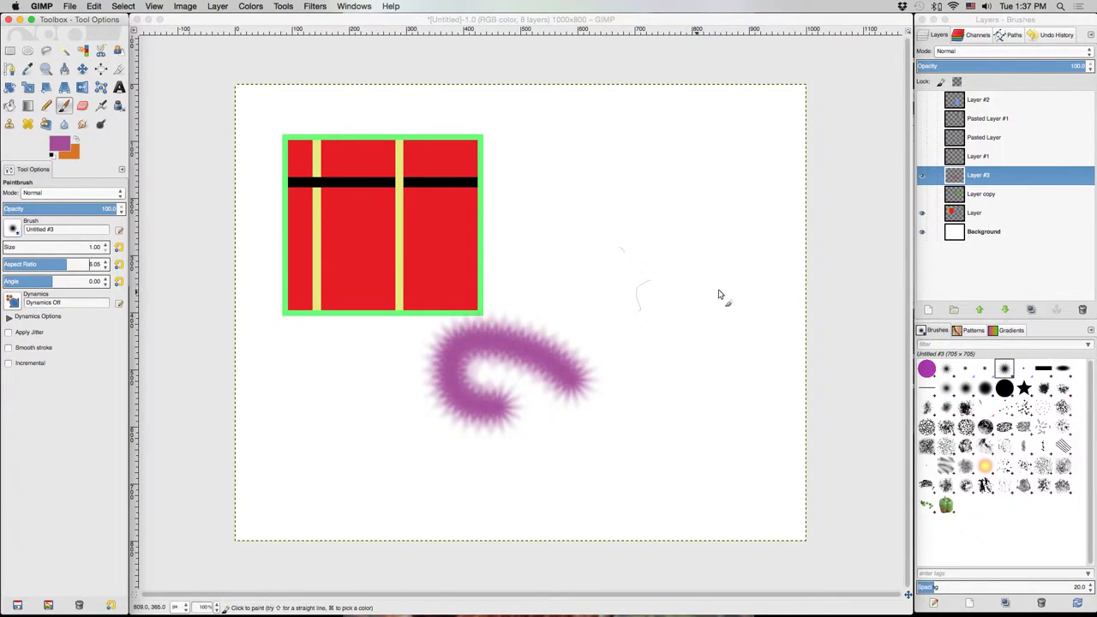
mouse_move(8, 247)
left_mouse_down()
mouse_move(36, 247)
mouse_move(14, 247)
left_mouse_up()
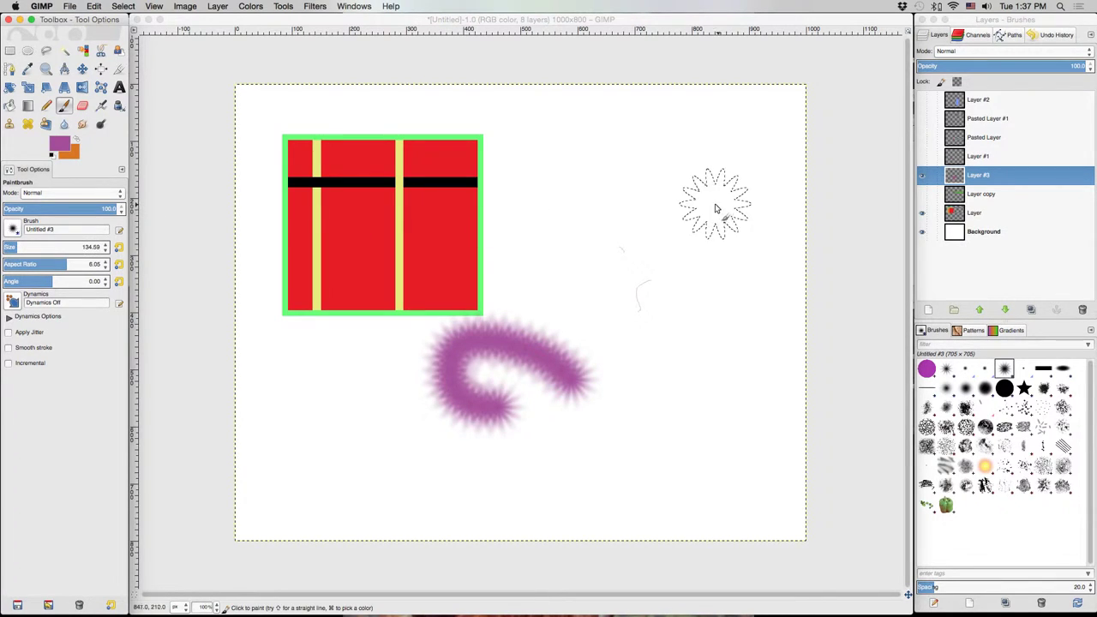
mouse_move(551, 199)
left_mouse_down()
mouse_move(633, 237)
mouse_move(658, 263)
mouse_move(661, 308)
mouse_move(627, 367)
left_mouse_up()
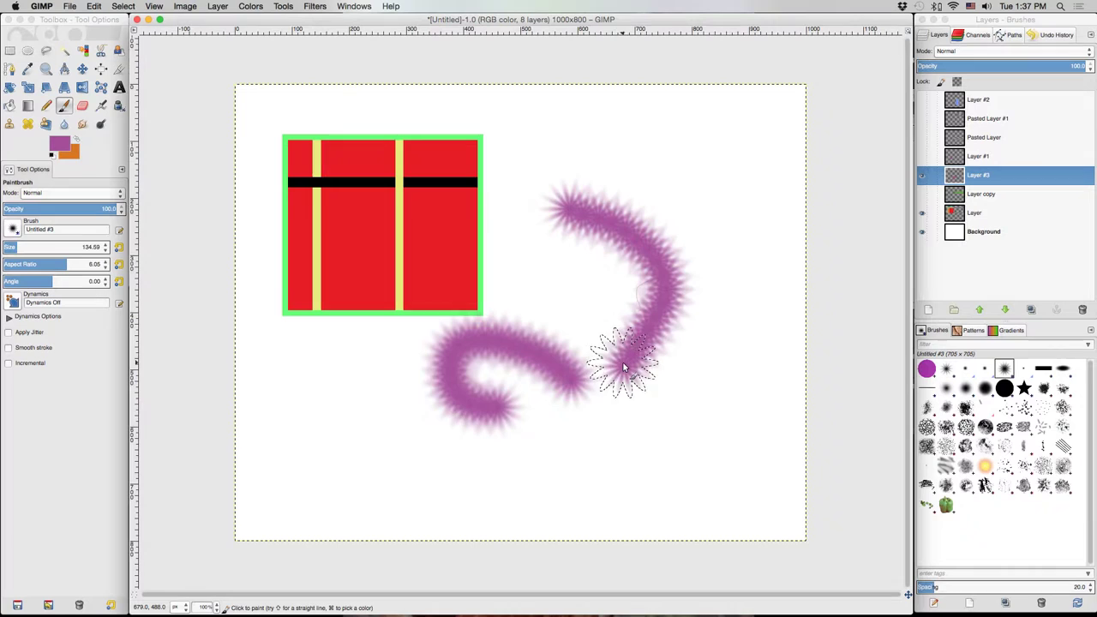
left_click_drag(330, 418, 379, 452)
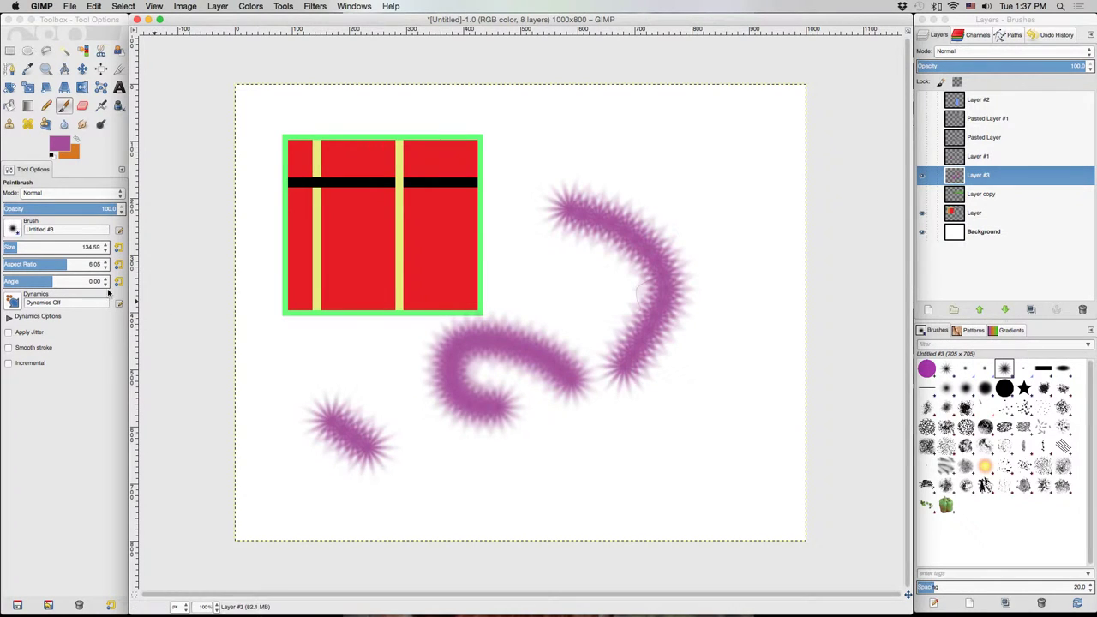
left_click(13, 229)
Step: Select the 2. Hardness 050 brush and undo the two spiky purple strokes
left_click(68, 266)
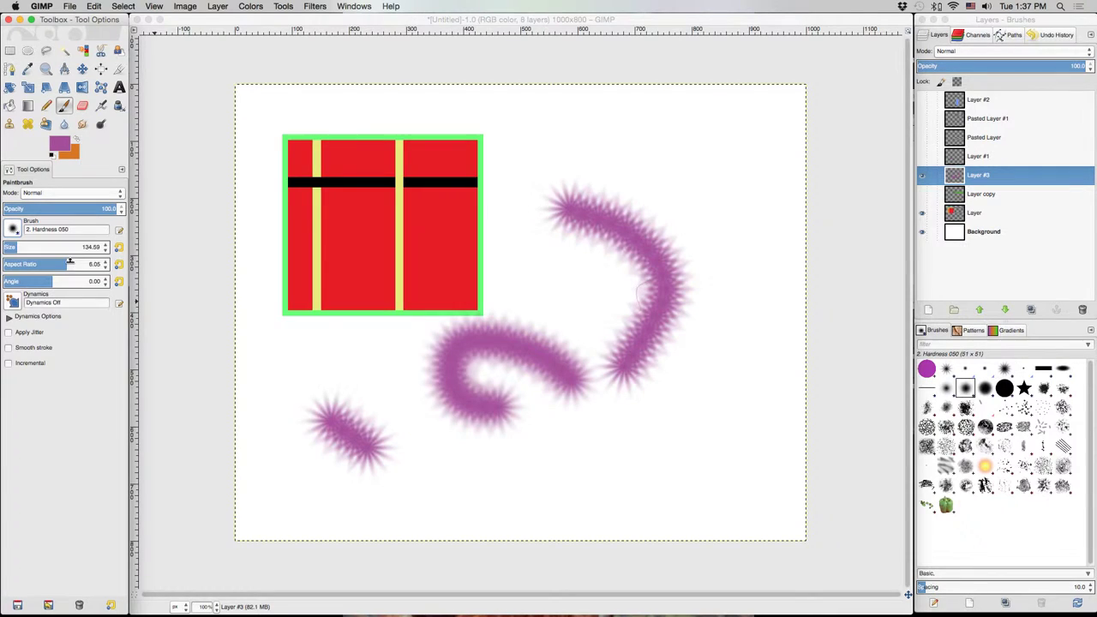
key("super+z")
key("super+z")
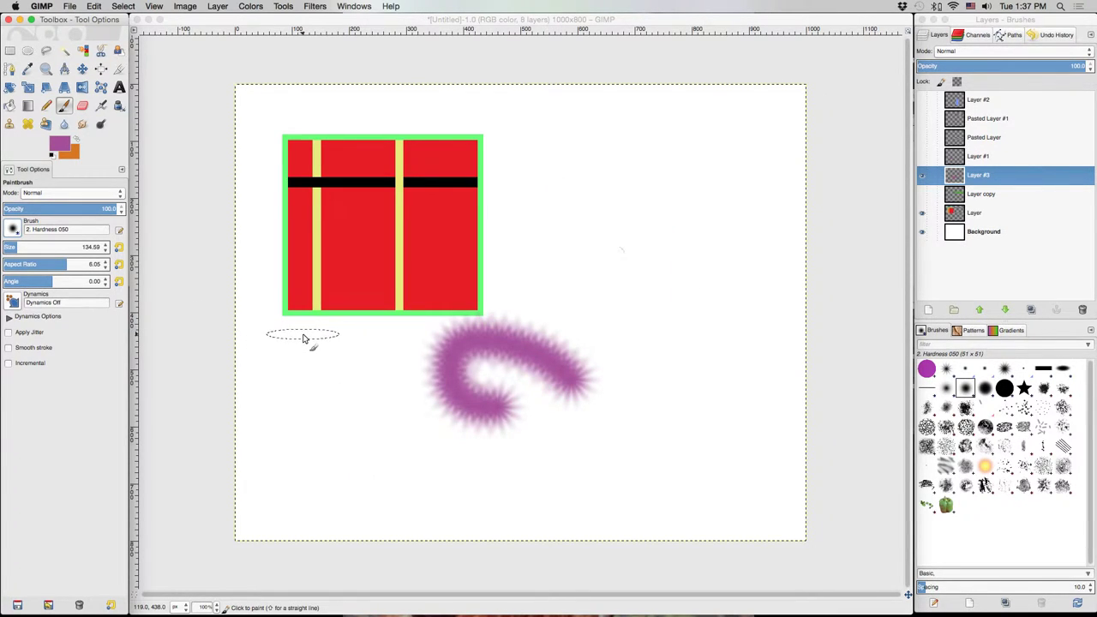
key("super+z")
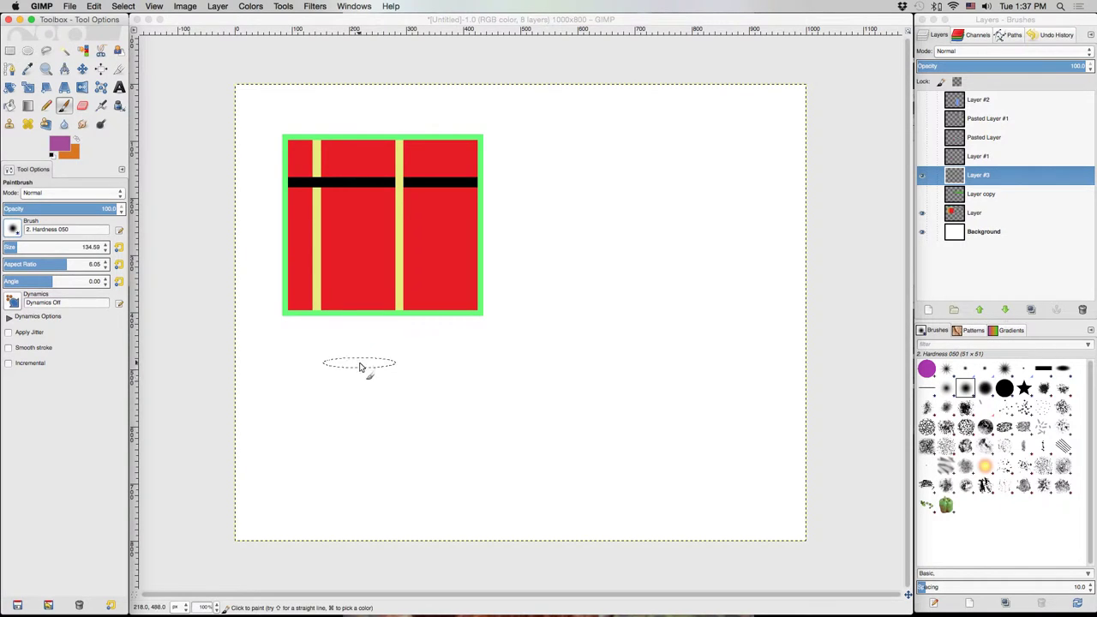
Step: Paint a stretched stroke, reset aspect ratio to 0 for a round blob, then an angled stroke at about 17
mouse_move(359, 368)
left_mouse_down()
mouse_move(566, 407)
mouse_move(614, 407)
mouse_move(640, 372)
left_mouse_up()
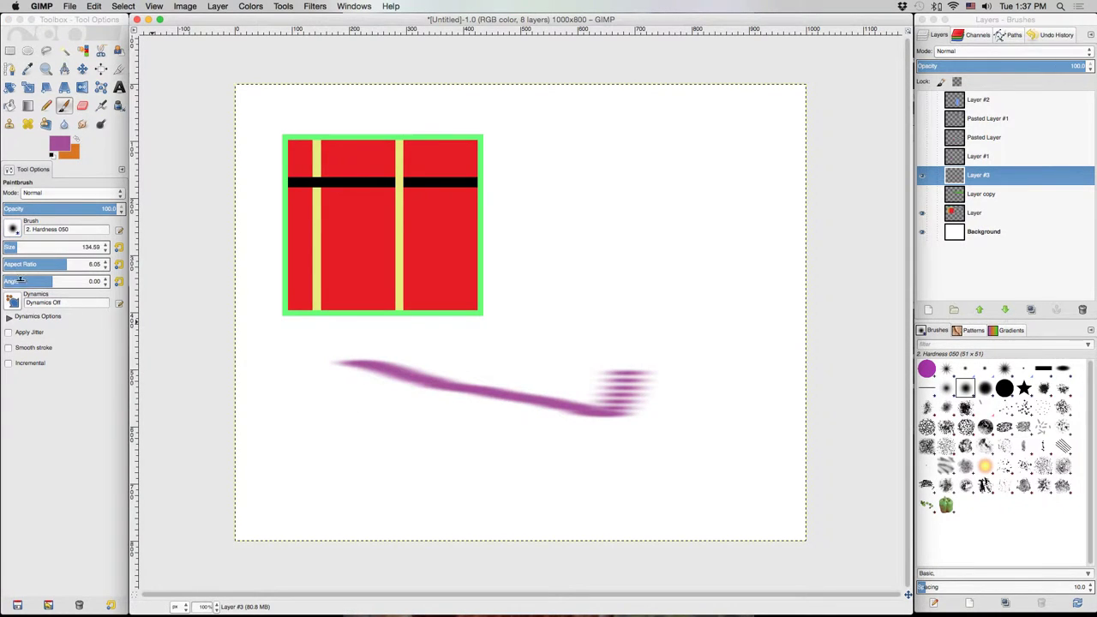
left_click(119, 264)
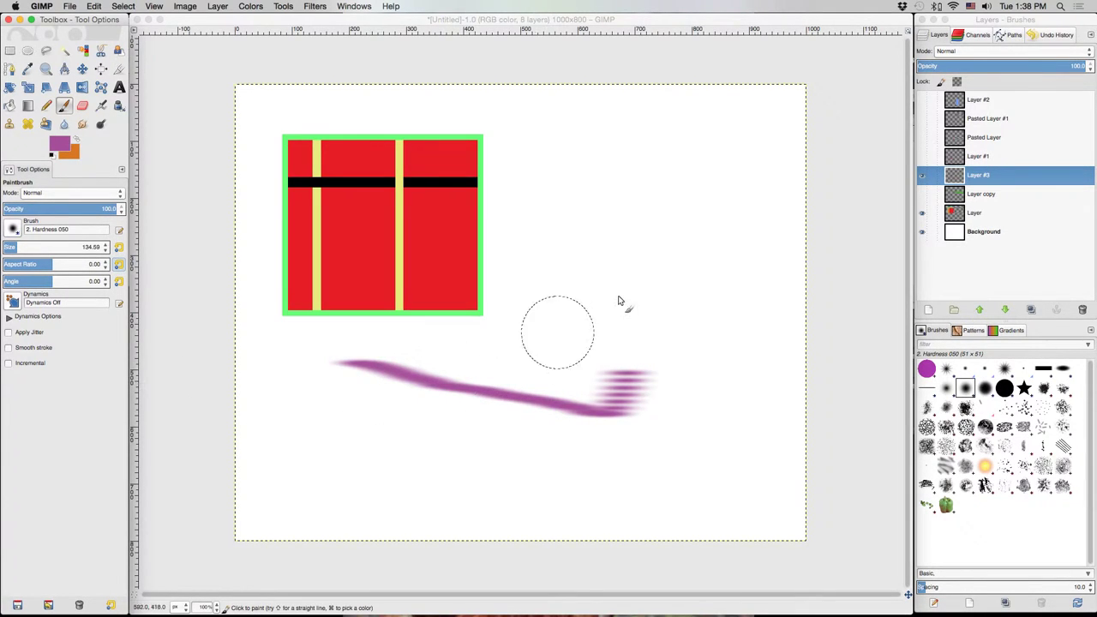
mouse_move(664, 257)
left_mouse_down()
mouse_move(577, 250)
mouse_move(604, 296)
mouse_move(537, 290)
mouse_move(562, 299)
mouse_move(532, 312)
left_mouse_up()
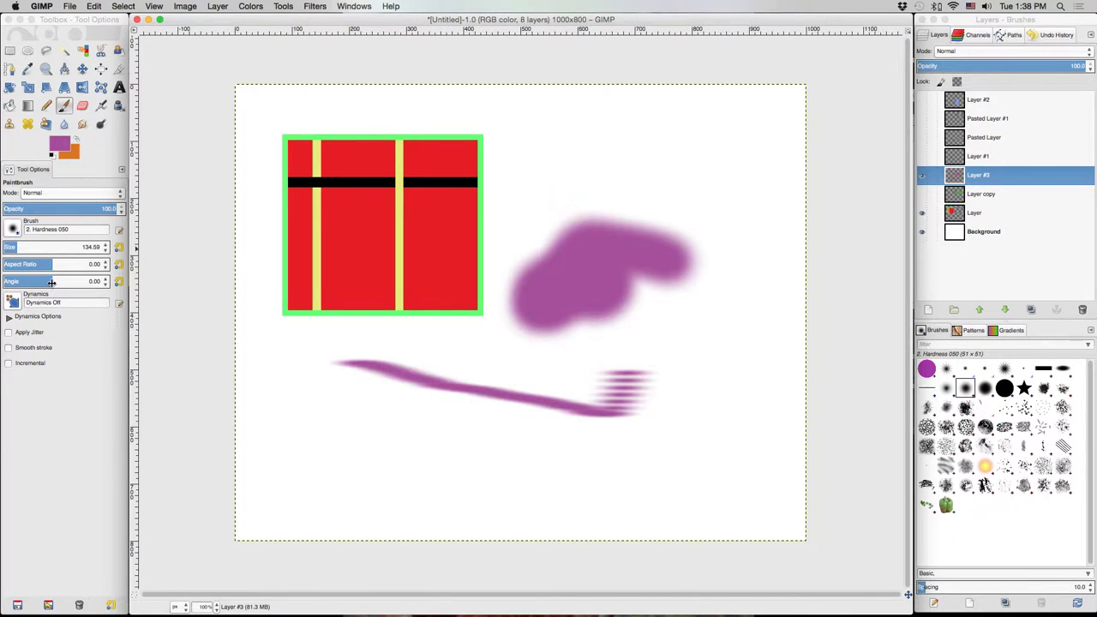
mouse_move(51, 283)
left_mouse_down()
mouse_move(99, 281)
mouse_move(67, 264)
left_mouse_up()
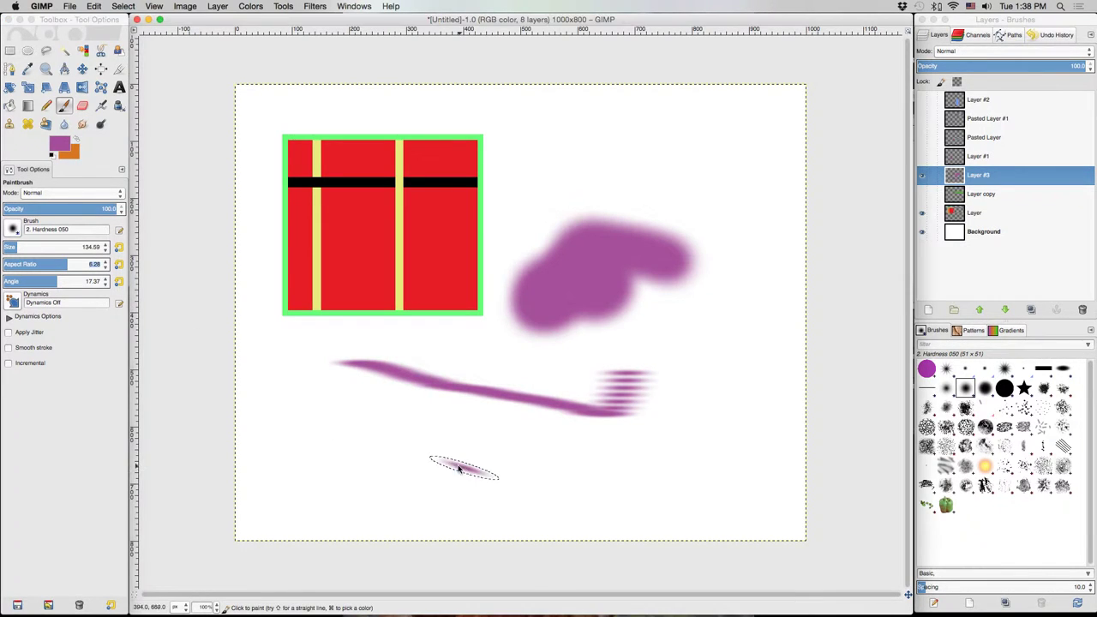
mouse_move(453, 463)
left_mouse_down()
mouse_move(331, 459)
mouse_move(333, 427)
mouse_move(423, 426)
mouse_move(539, 454)
left_mouse_up()
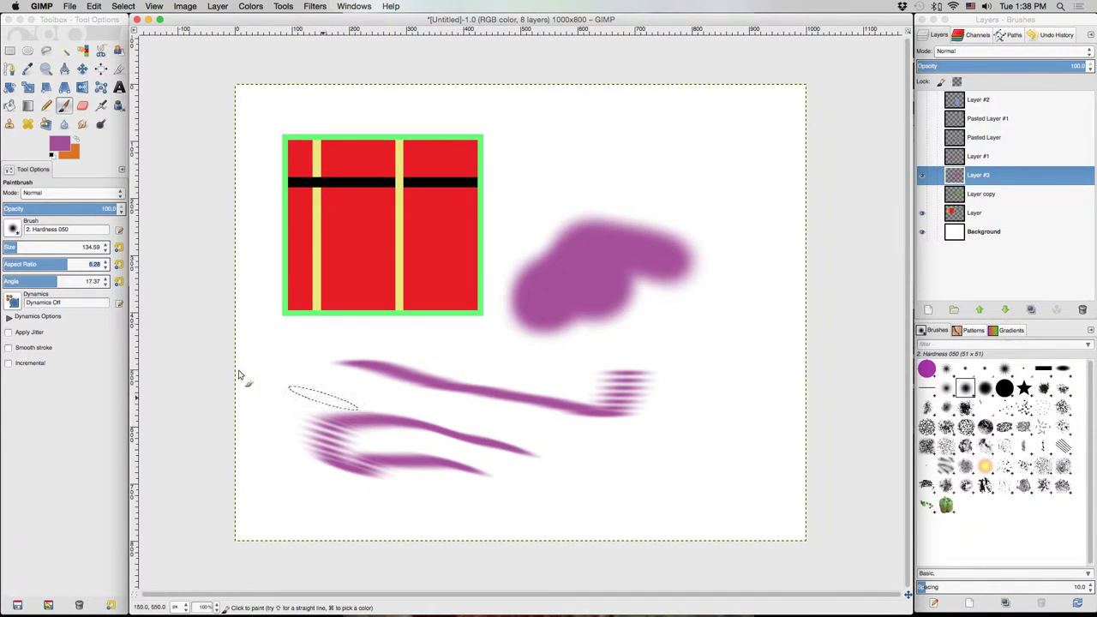
Step: Paint a stroke at brush angle about 32, undo the test strokes, and reset the angle to 0
left_click(62, 286)
left_click_drag(62, 286, 98, 285)
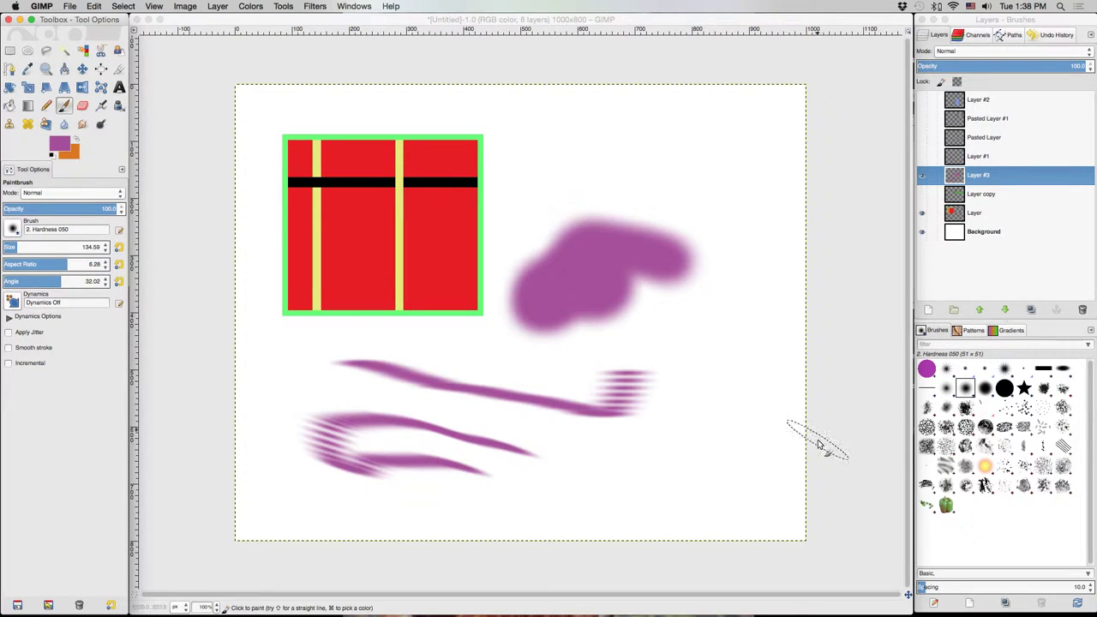
left_click_drag(698, 468, 593, 485)
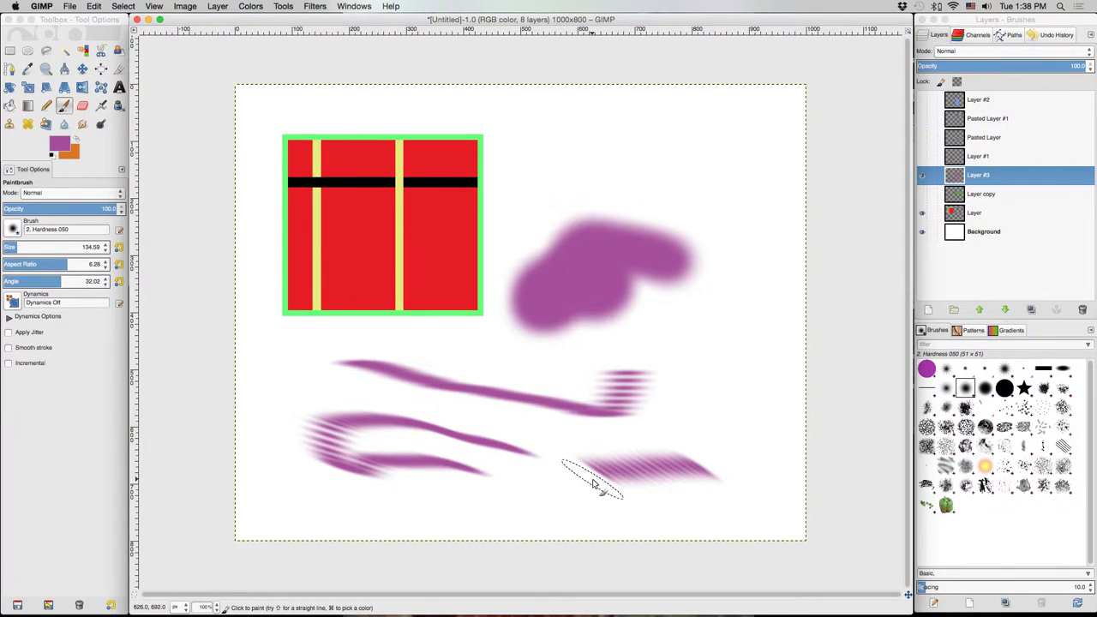
key("super+z")
key("super+z")
key("super+z")
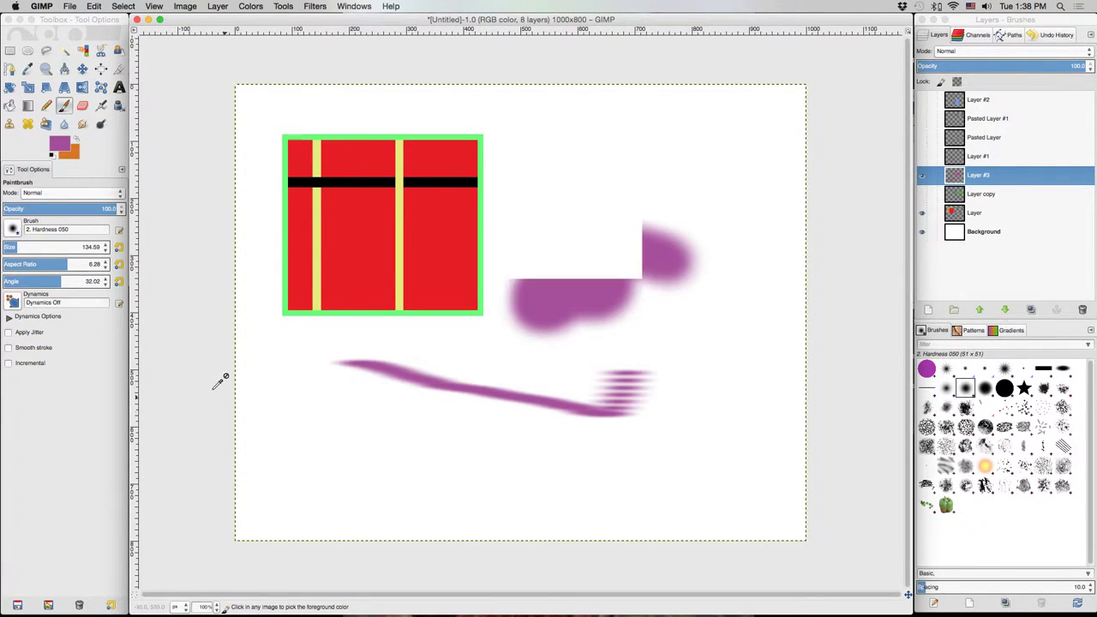
key("super+z")
key("super+z")
left_click(118, 280)
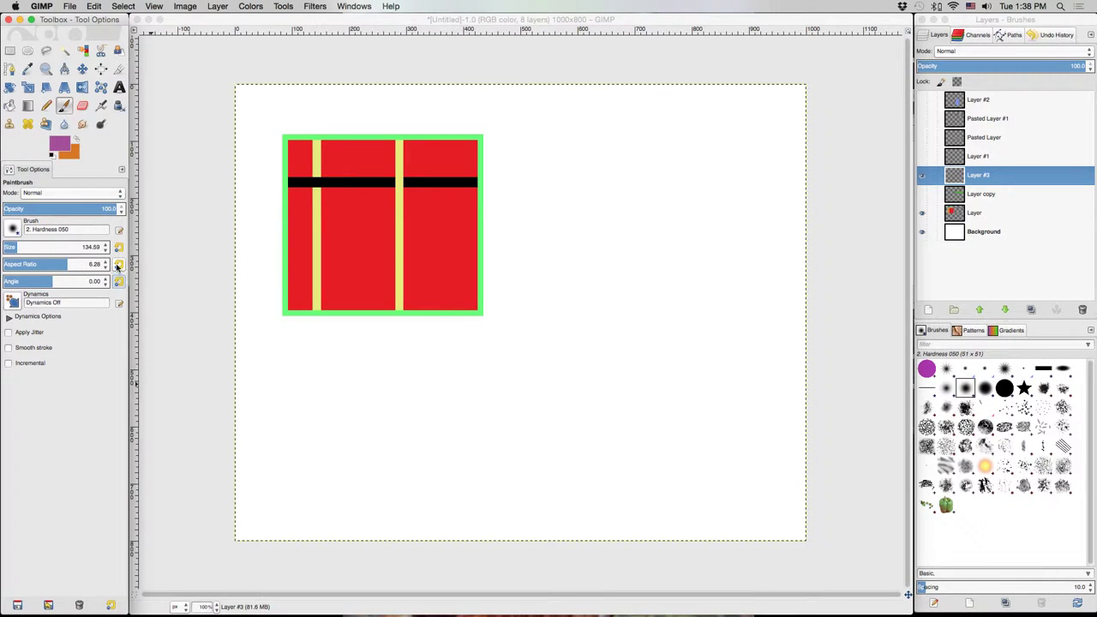
Step: Reset the brush aspect ratio to 0 and choose the 'my dyn' paint dynamics preset
left_click(119, 265)
left_click(13, 300)
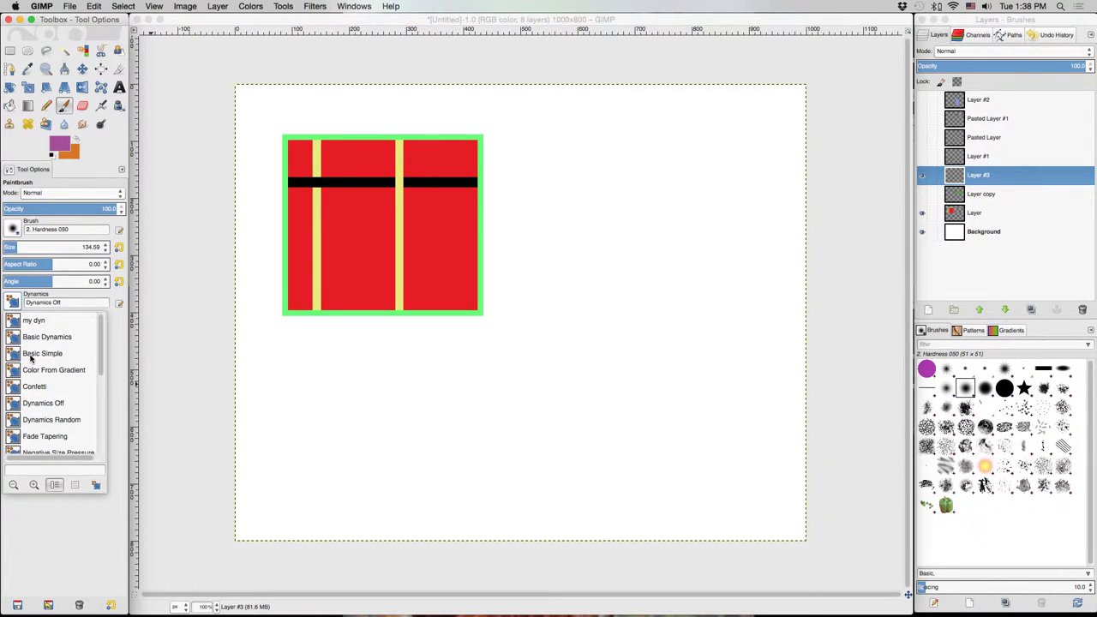
scroll(30, 360, "down", 5)
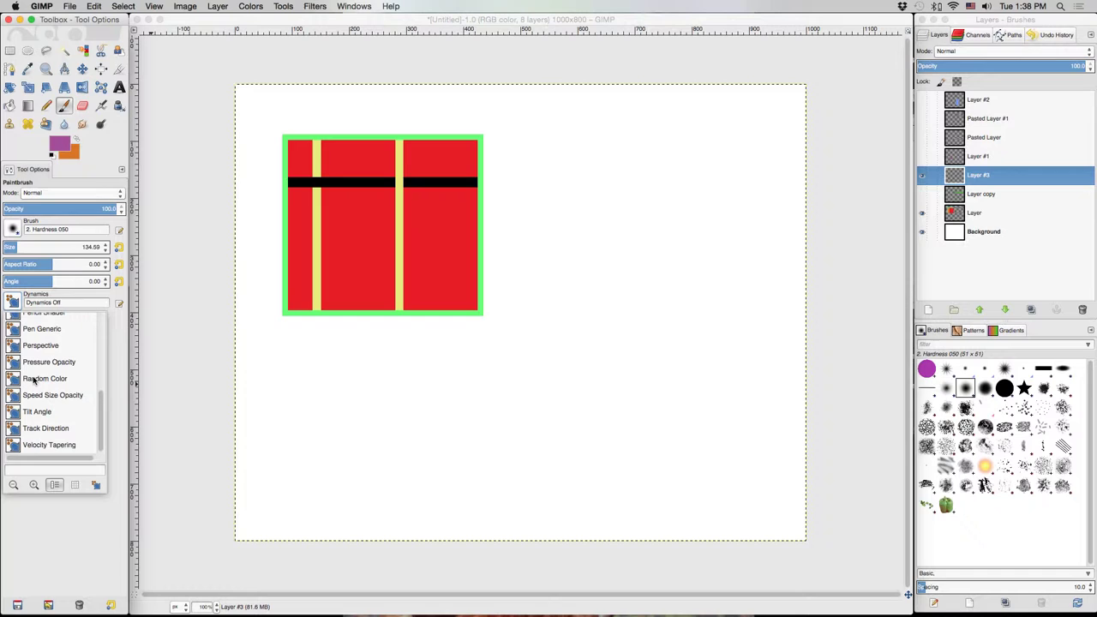
scroll(40, 373, "up", 5)
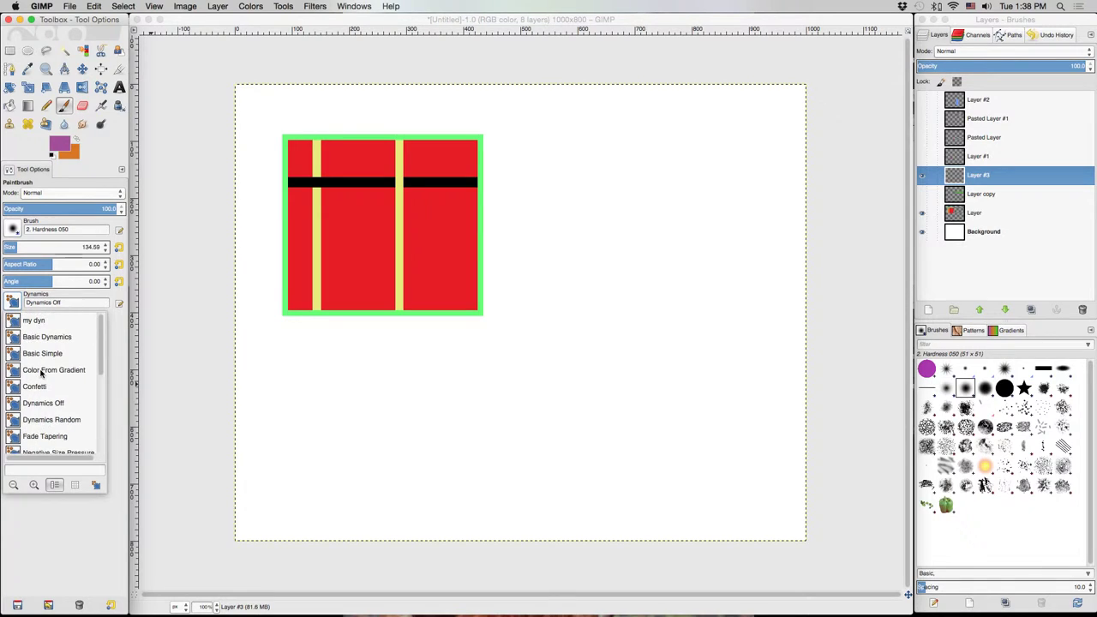
left_click(18, 322)
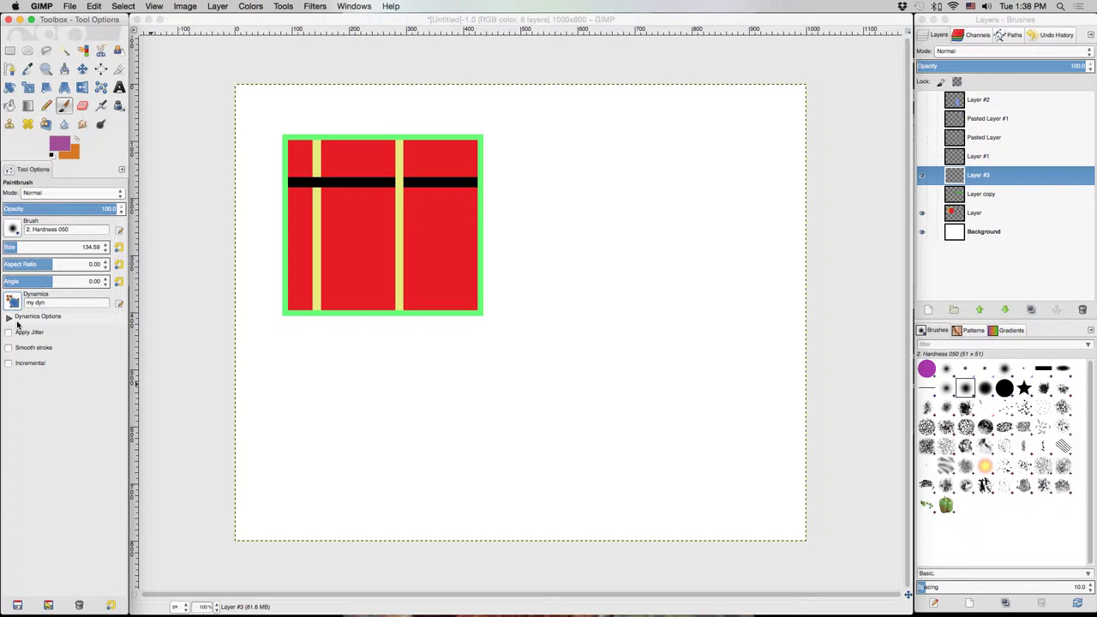
Step: Open the 'my dyn' Paint Dynamics Editor and move it over the Layers panel on the right
left_click(118, 305)
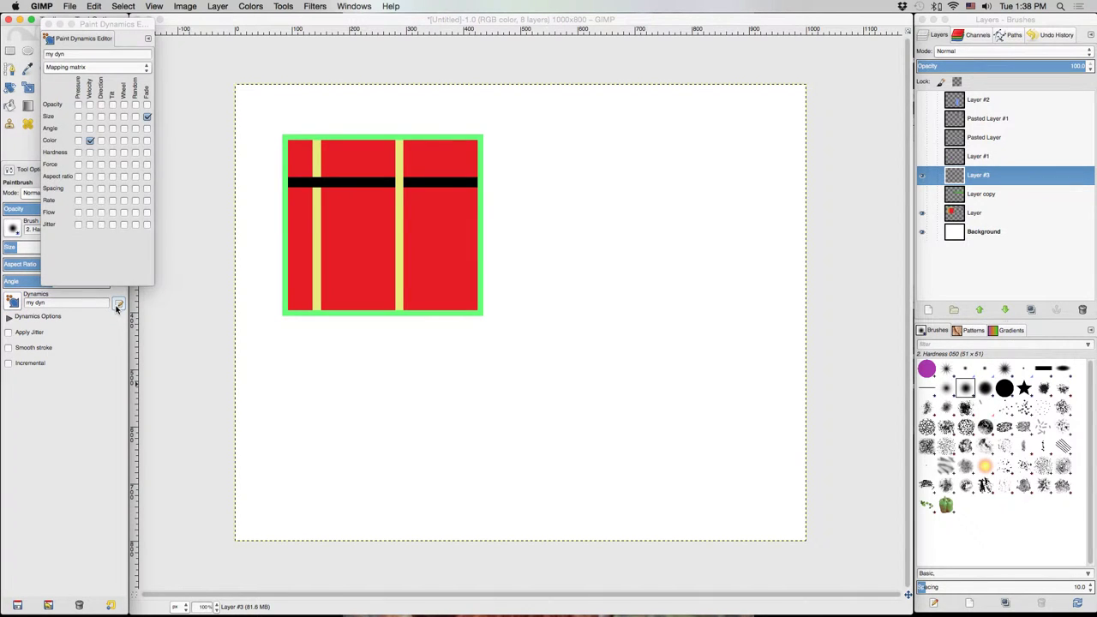
mouse_move(108, 24)
left_mouse_down()
mouse_move(127, 35)
mouse_move(115, 24)
left_mouse_up()
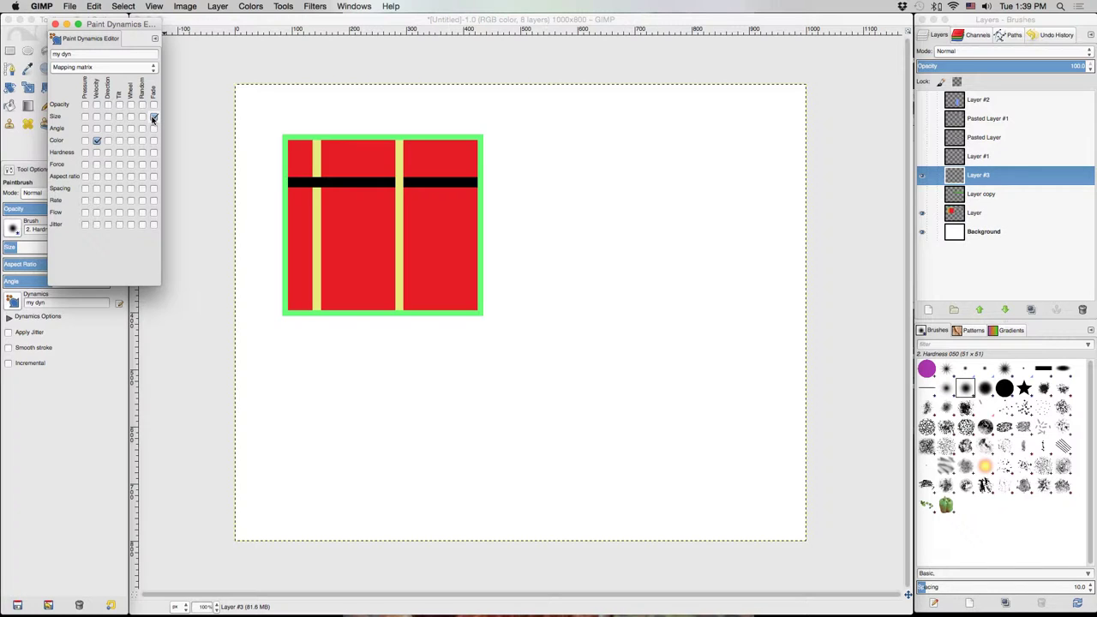
mouse_move(122, 26)
left_mouse_down()
mouse_move(952, 151)
mouse_move(994, 124)
left_mouse_up()
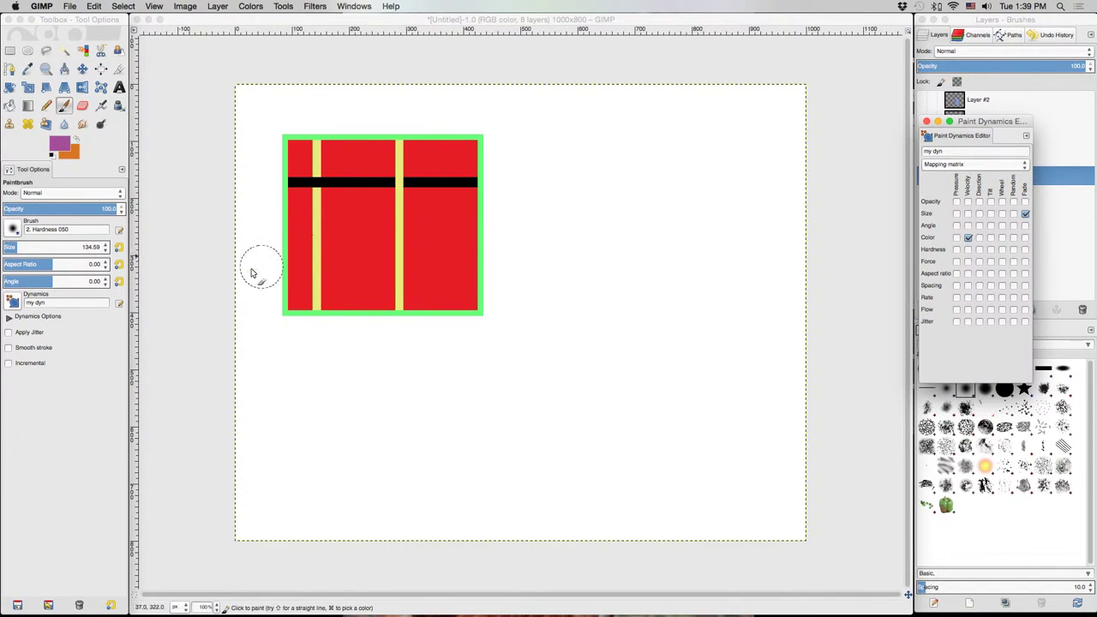
Step: Expand Dynamics Options and set the Fade length to 282 px
left_click(8, 318)
left_click(8, 317)
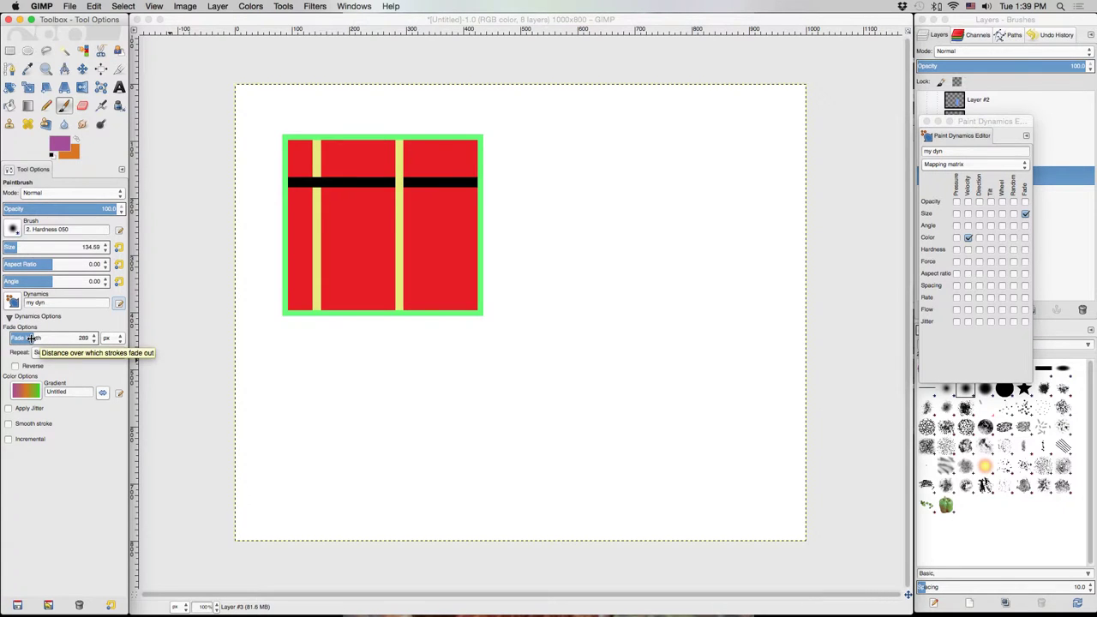
left_click_drag(31, 338, 27, 338)
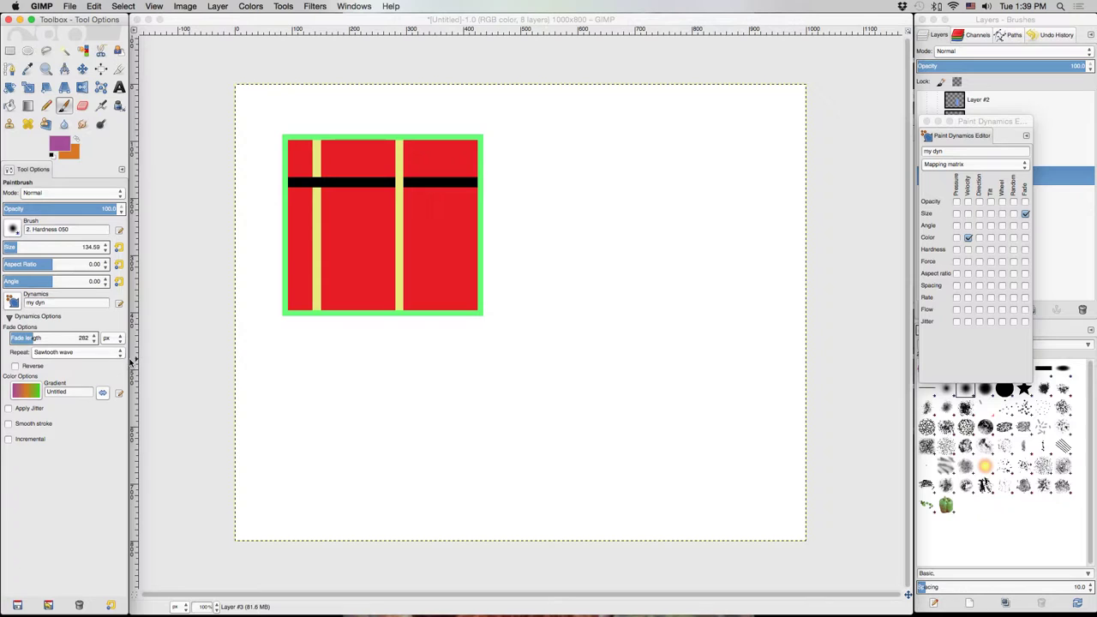
Step: Paint two tapered green-to-orange strokes, one beneath the other, below the box
left_click(326, 386)
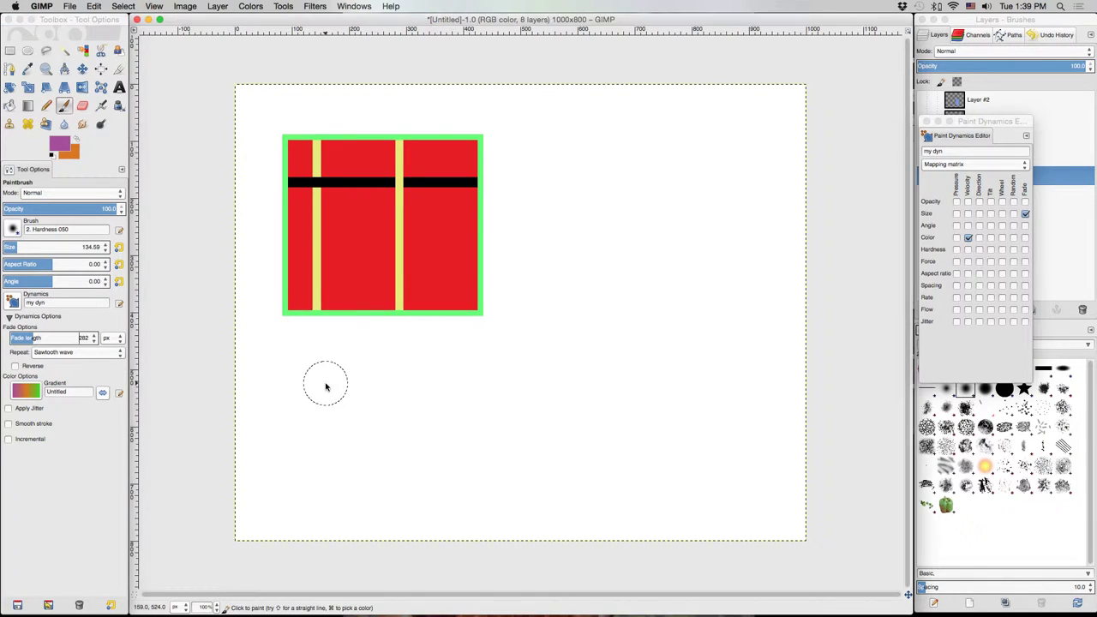
left_click_drag(327, 385, 510, 377)
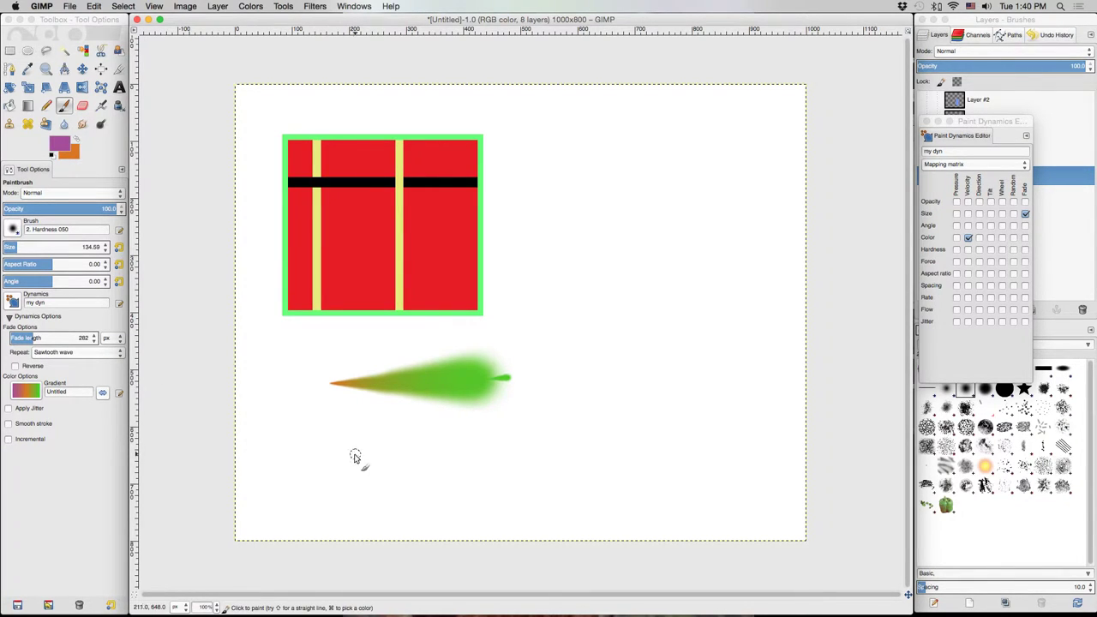
left_click_drag(351, 455, 585, 460)
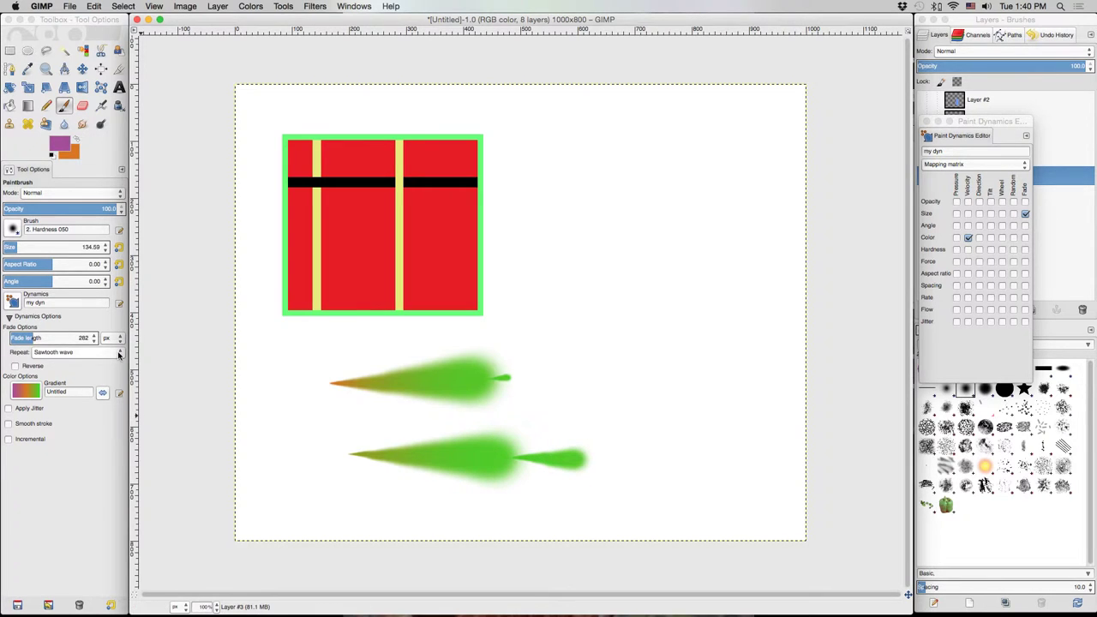
Step: Set fade Repeat to None and paint a long curving green-to-orange stroke over the box
left_click(119, 353)
left_click(86, 337)
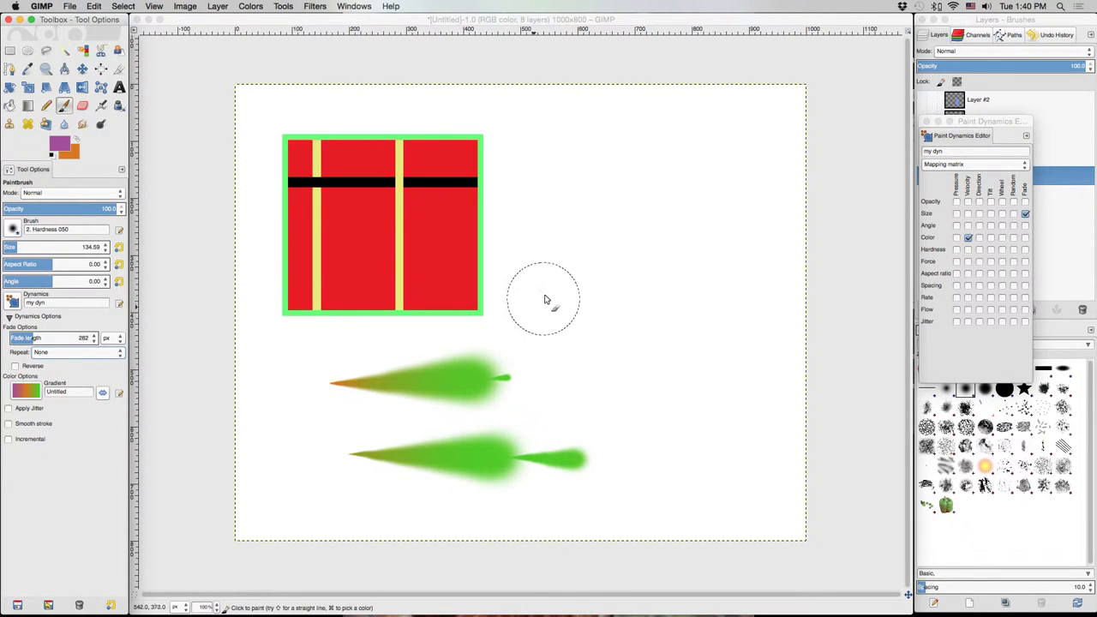
left_click(555, 291)
mouse_move(557, 287)
left_mouse_down()
mouse_move(657, 332)
mouse_move(695, 364)
mouse_move(705, 390)
mouse_move(632, 407)
mouse_move(369, 377)
mouse_move(385, 316)
mouse_move(548, 267)
left_mouse_up()
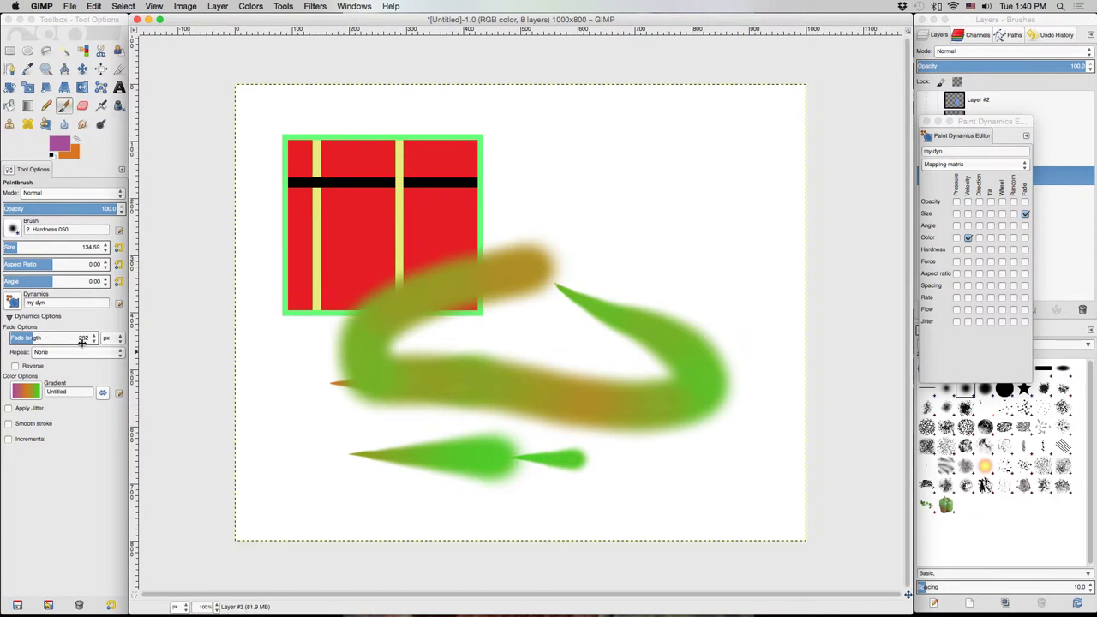
Step: Switch fade Repeat to Triangular wave, undo old strokes, and paint a green tapered stroke across the lower canvas
left_click(118, 352)
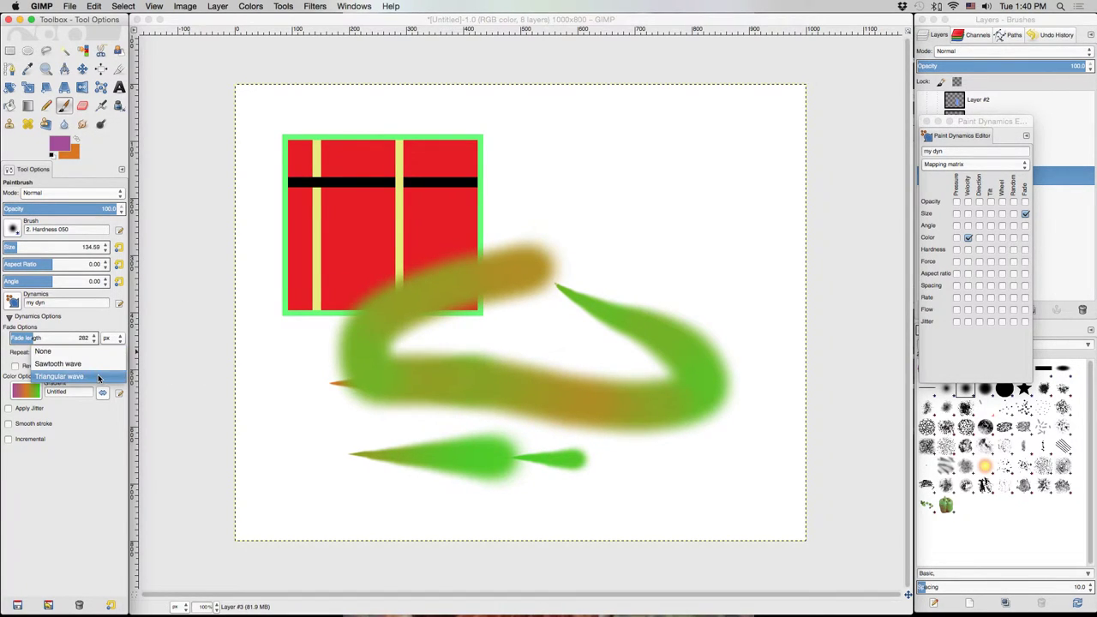
left_click(98, 377)
key("ctrl+z")
key("ctrl+z")
key("ctrl+z")
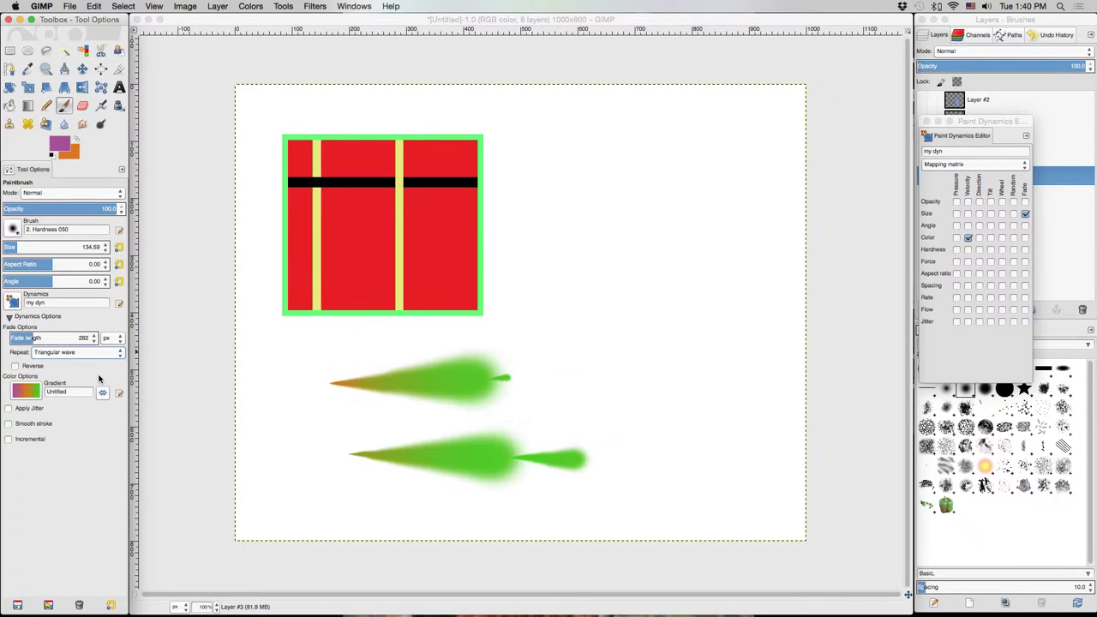
left_click_drag(742, 402, 324, 389)
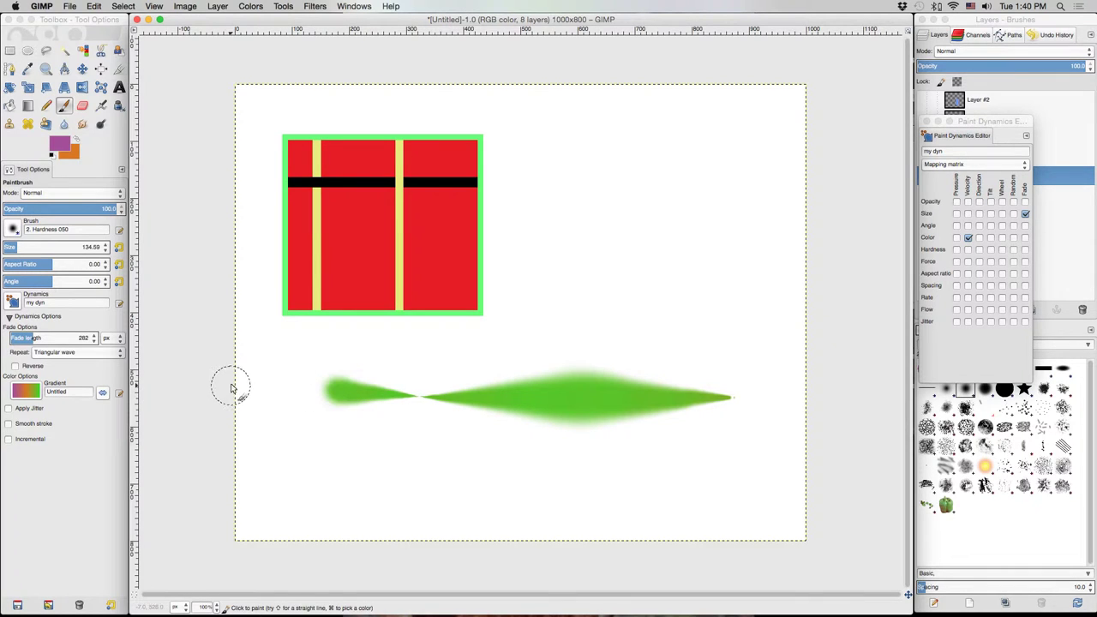
Step: Set the fade Repeat back to None
left_click(124, 354)
left_click(123, 354)
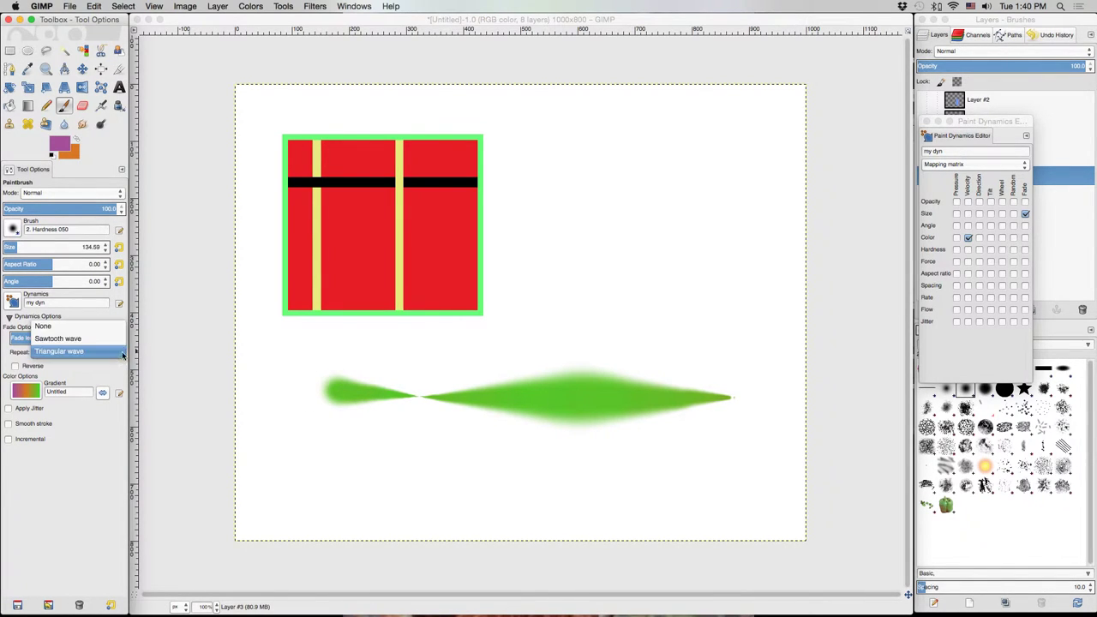
left_click(54, 328)
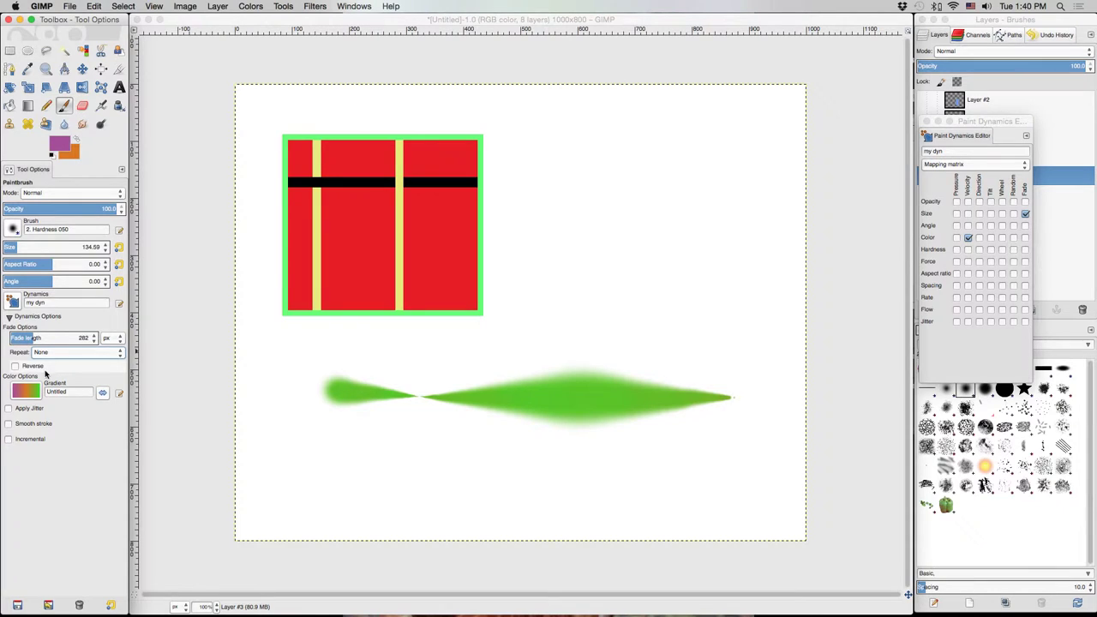
Step: Enable Reverse fade and paint tapered green and olive strokes at lower left and right
left_click(13, 367)
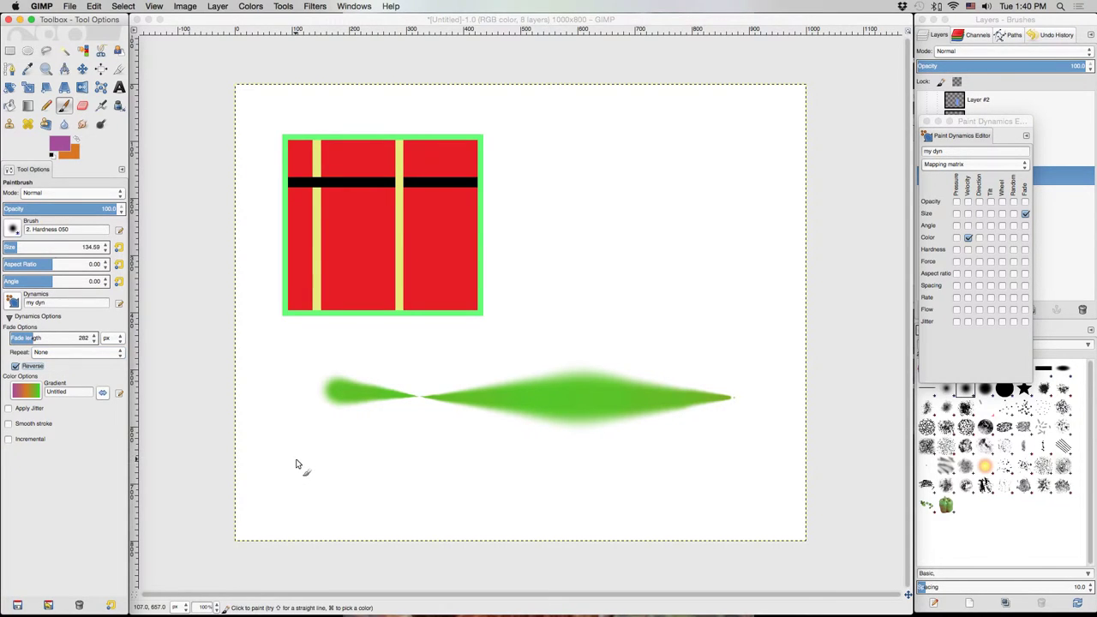
left_click_drag(297, 463, 458, 471)
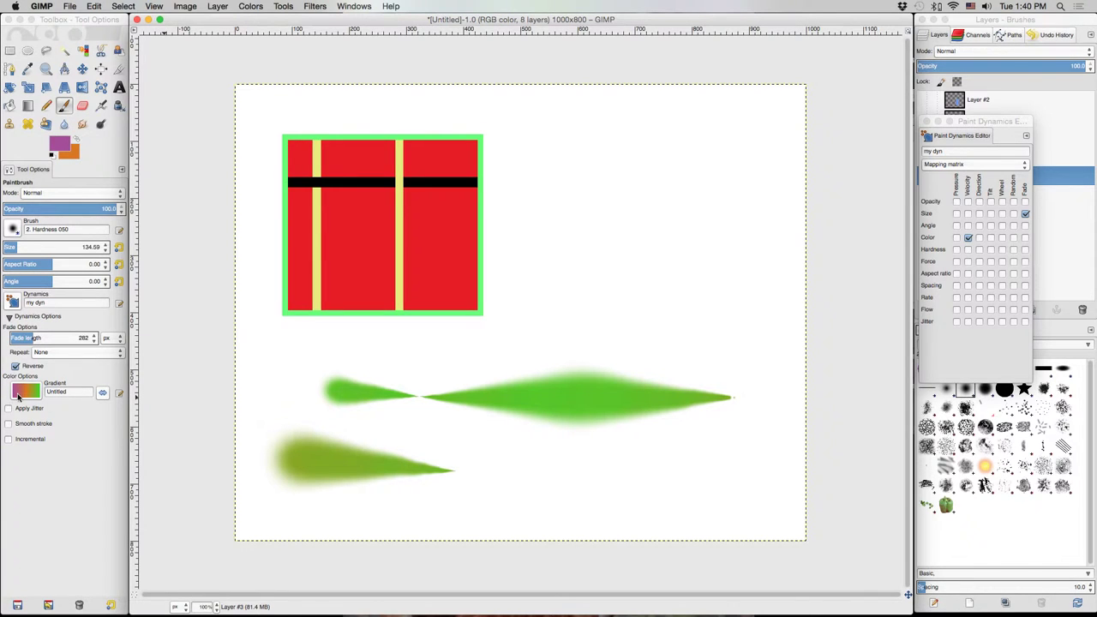
left_click(24, 393)
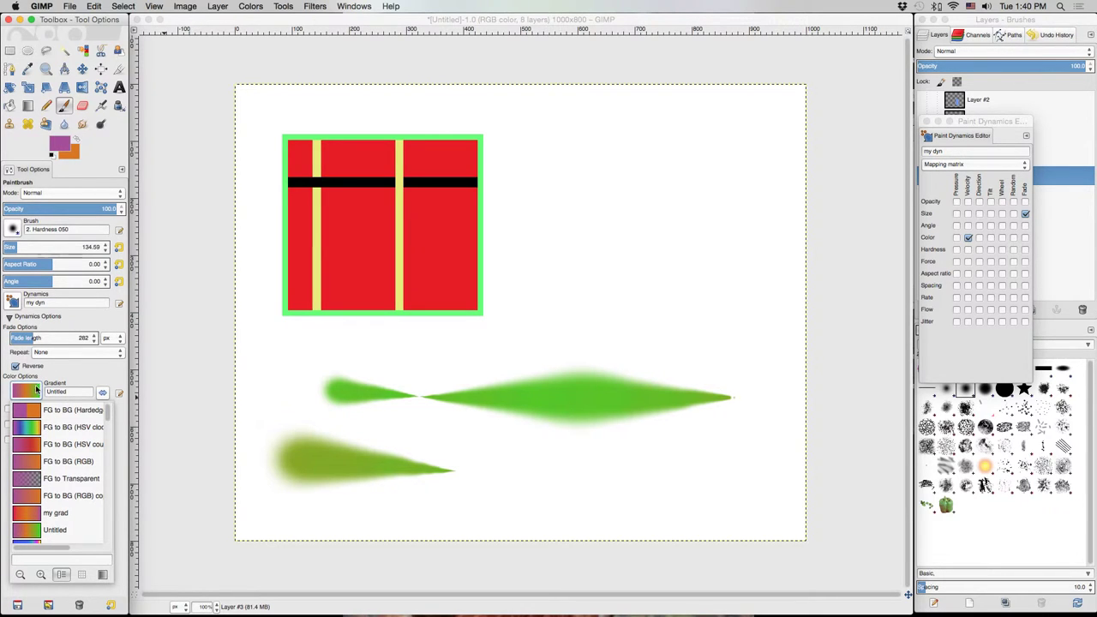
left_click(35, 390)
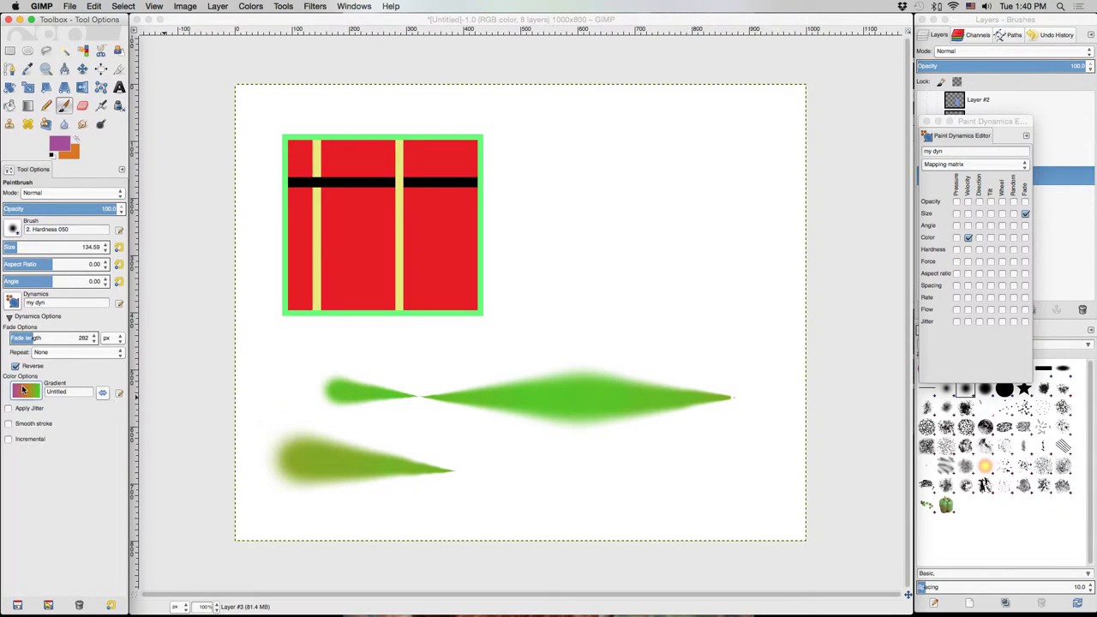
left_click(686, 317)
left_click_drag(658, 319, 577, 316)
left_click_drag(751, 220, 595, 220)
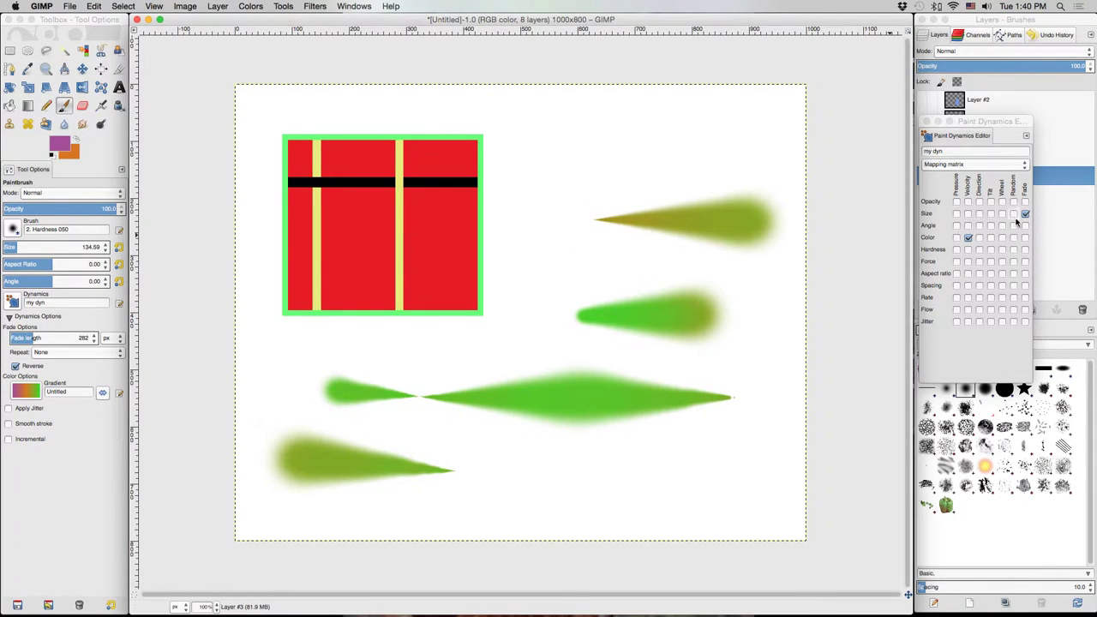
Step: Untick Size/Fade in my dyn, test two gradient strokes across the canvas, then undo both
left_click(1024, 214)
mouse_move(729, 155)
left_mouse_down()
mouse_move(420, 195)
mouse_move(403, 209)
mouse_move(708, 441)
left_mouse_up()
mouse_move(724, 367)
left_mouse_down()
mouse_move(294, 318)
mouse_move(732, 430)
left_mouse_up()
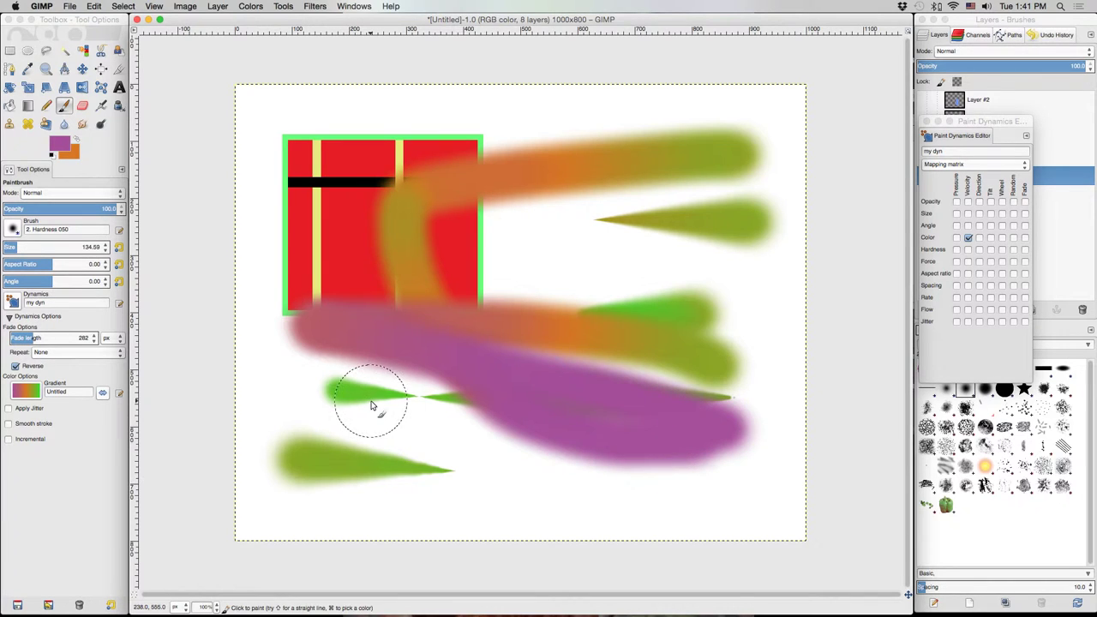
key("ctrl+z")
key("ctrl+z")
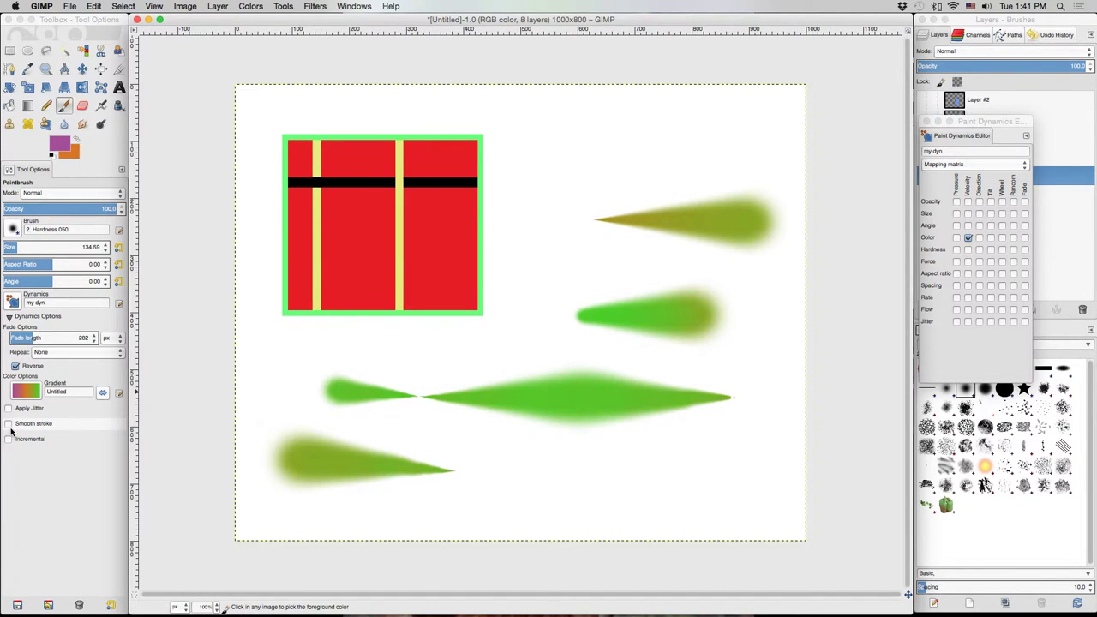
key("ctrl+z")
key("ctrl+z")
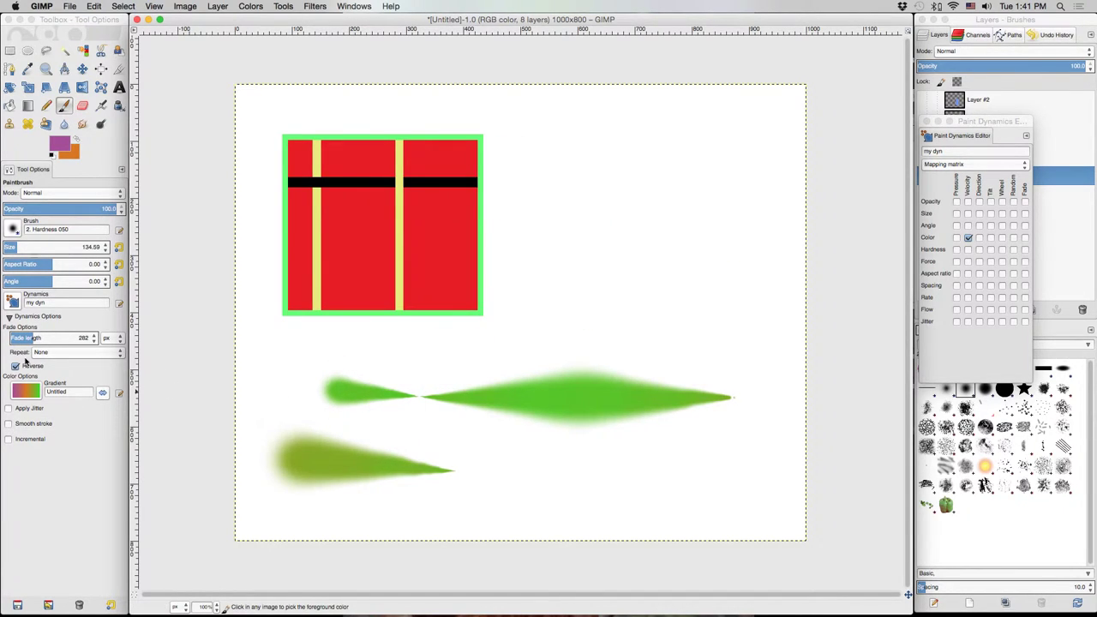
Step: Set dynamics to Dynamics Off, close its editor, collapse Dynamics Options, and undo the green strokes
left_click(11, 302)
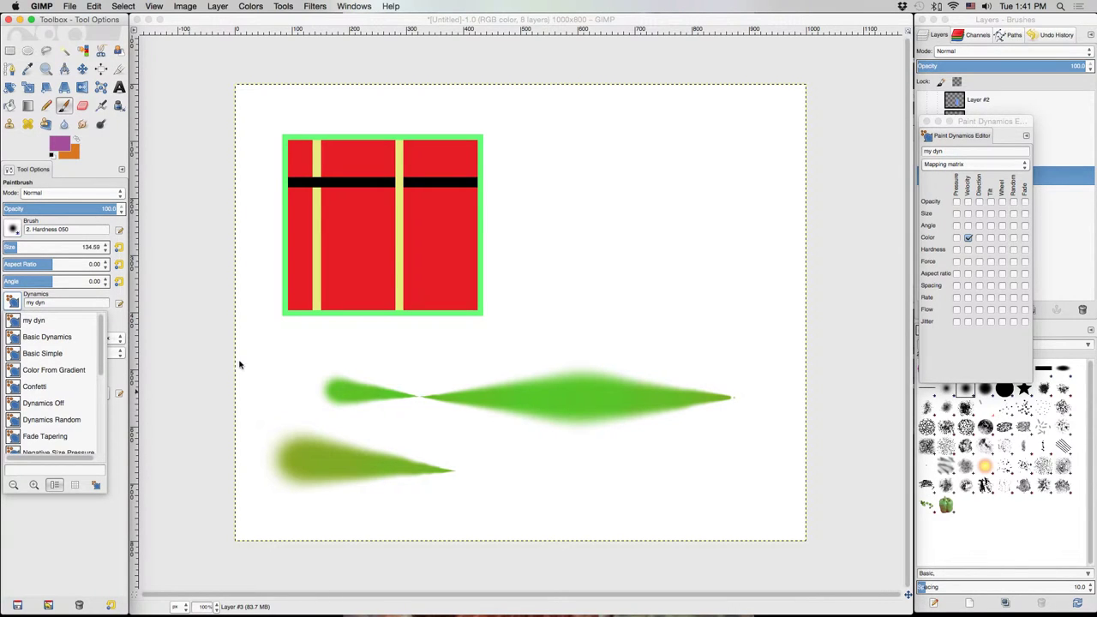
left_click(40, 403)
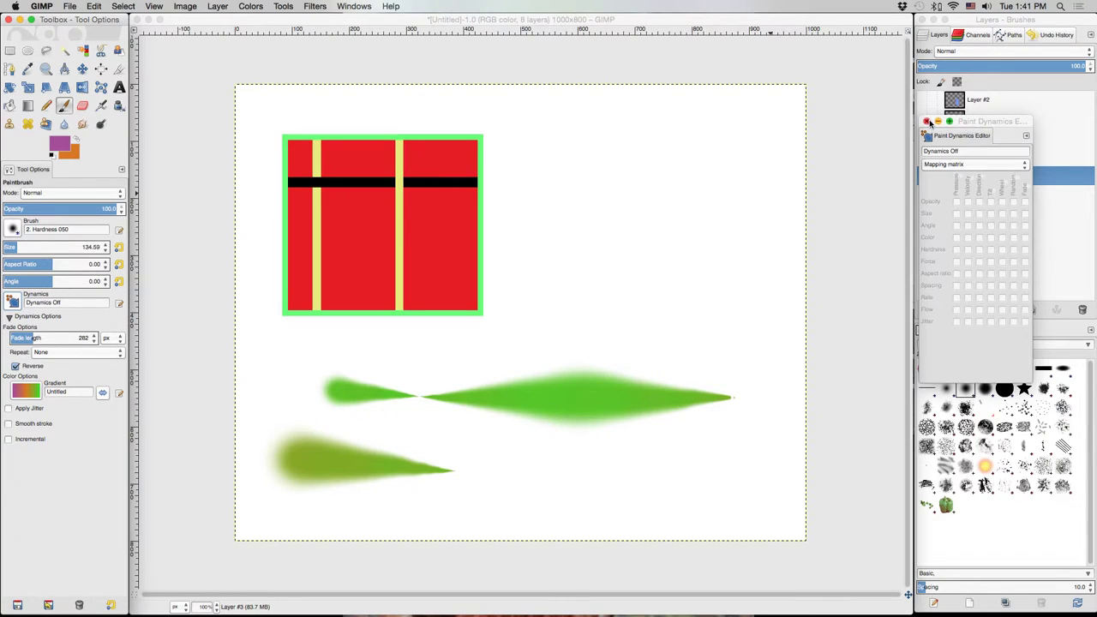
left_click(926, 122)
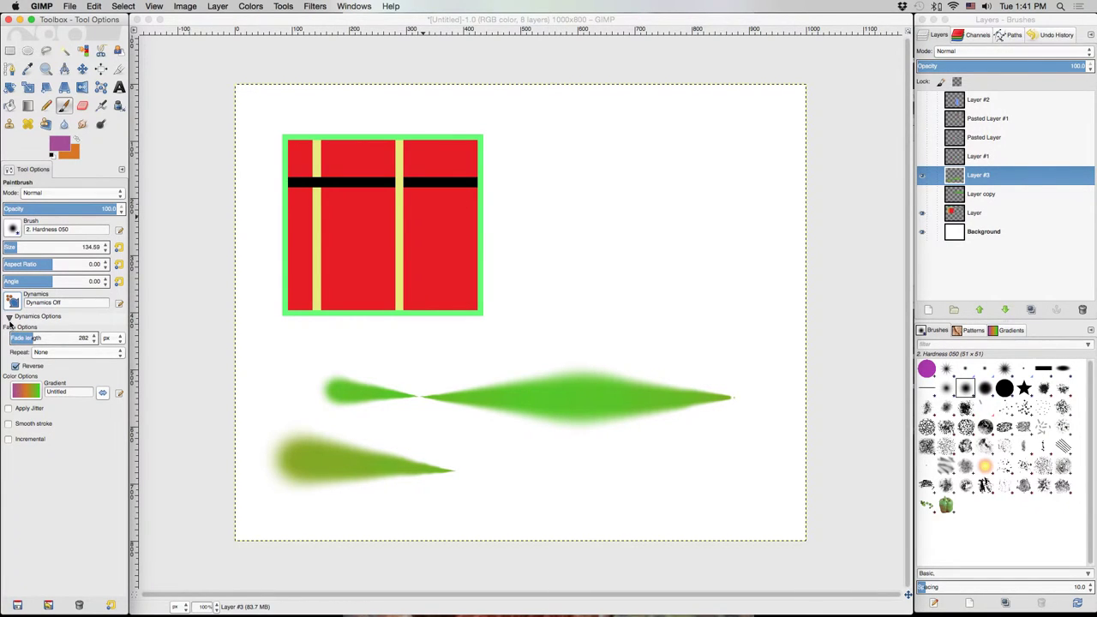
left_click(9, 318)
key("ctrl+z")
key("ctrl+z")
key("ctrl+z")
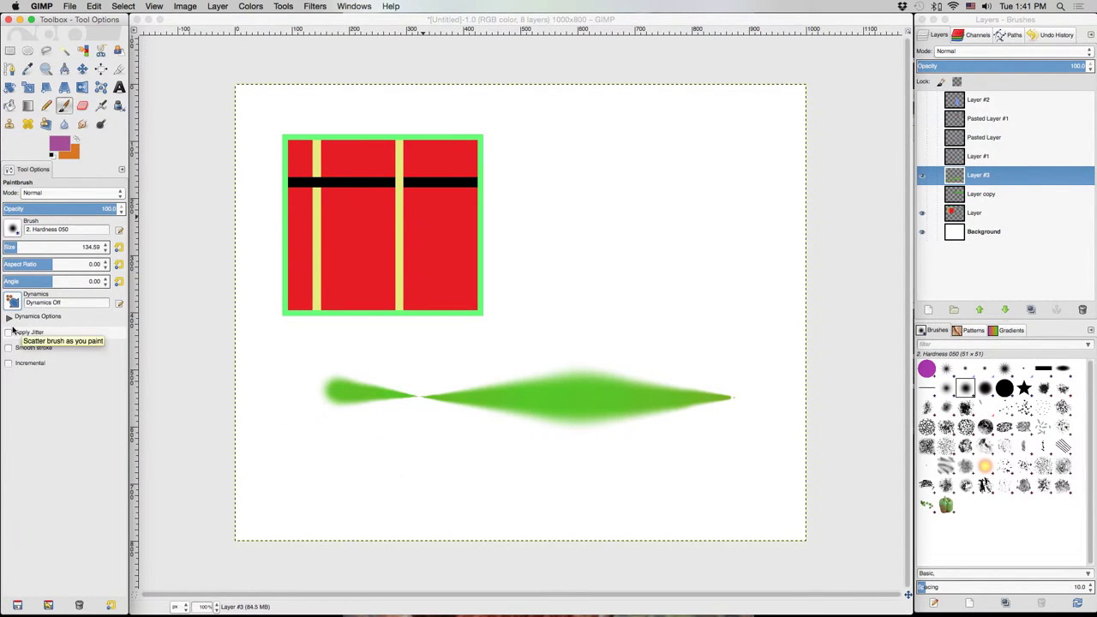
Step: Enable Apply Jitter and paint purple test strokes at jitter amounts 18.21 and about 4
left_click(8, 332)
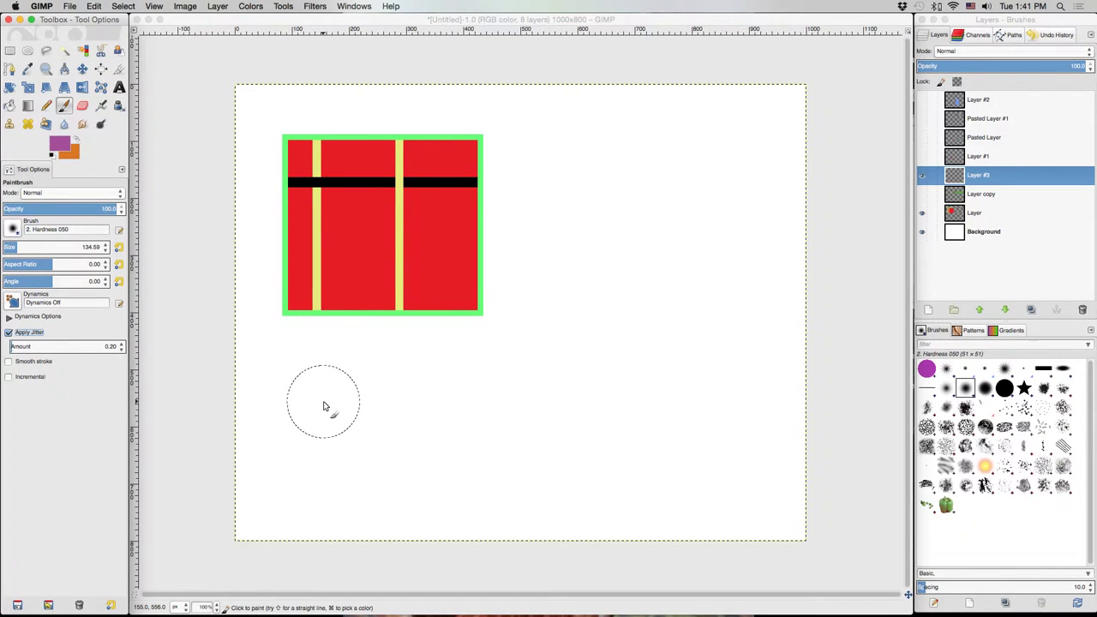
left_click_drag(323, 406, 662, 403)
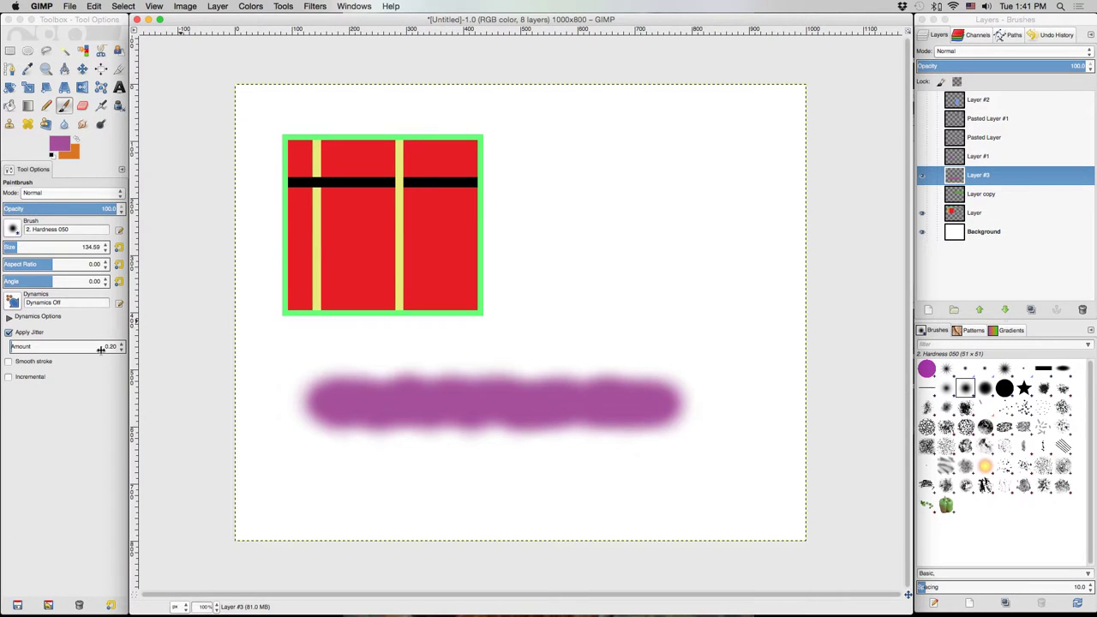
left_click_drag(12, 346, 400, 351)
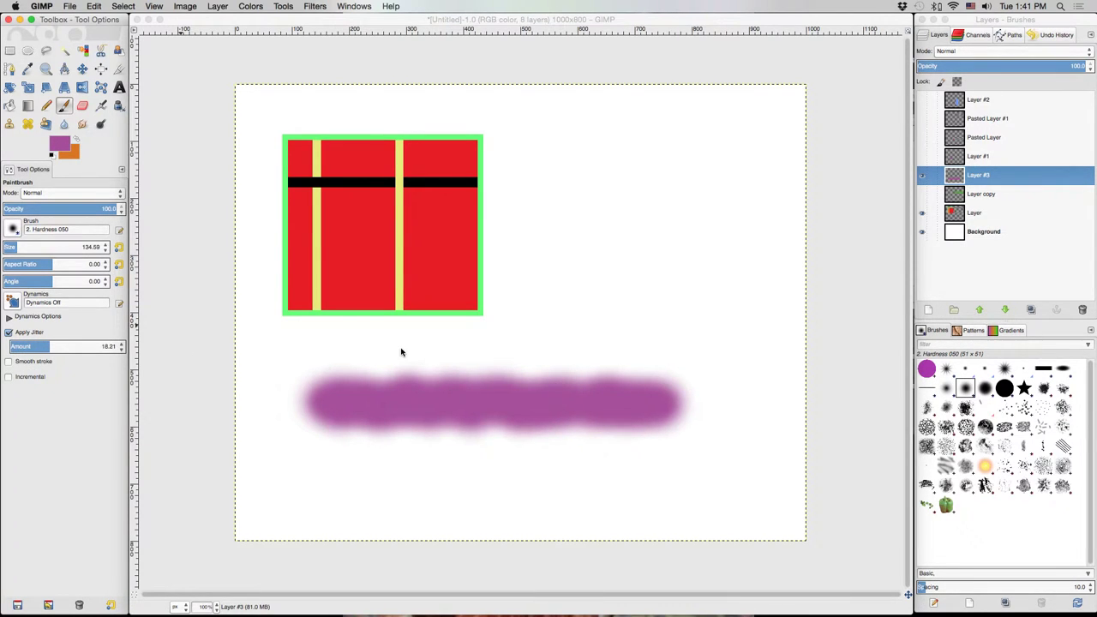
left_click_drag(331, 355, 484, 345)
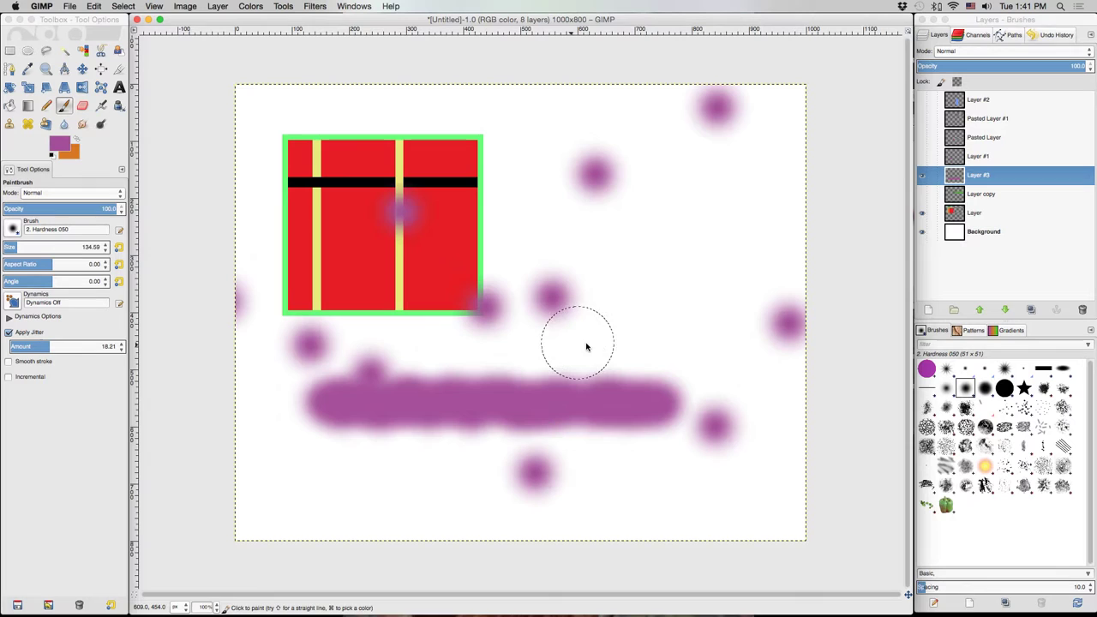
mouse_move(586, 346)
left_mouse_down()
mouse_move(679, 339)
mouse_move(568, 343)
left_mouse_up()
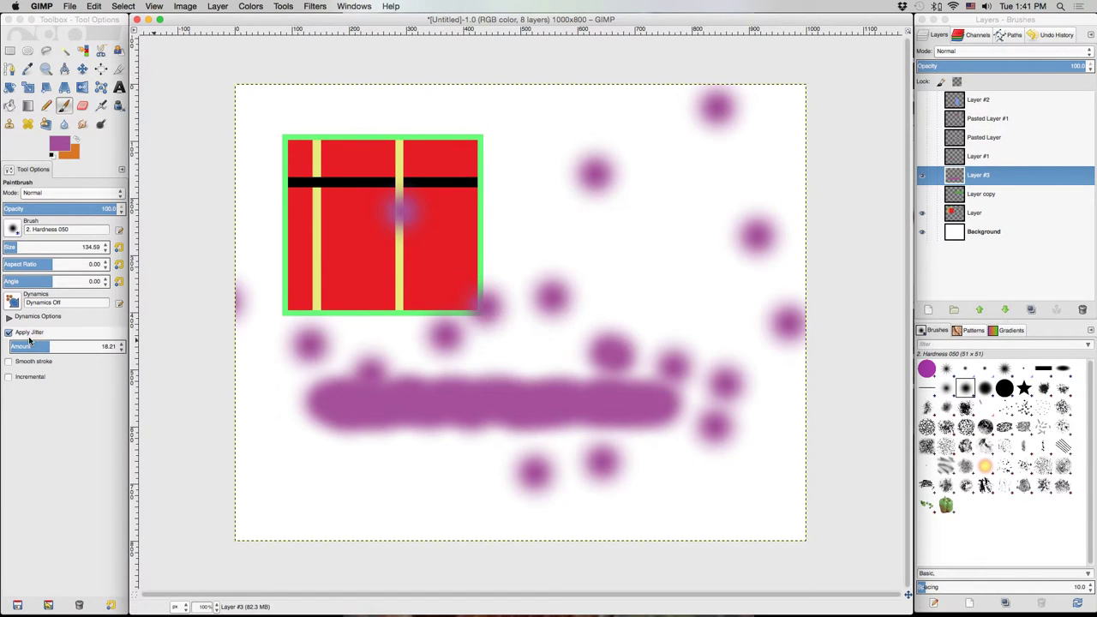
left_click_drag(50, 345, 19, 348)
left_click_drag(363, 485, 422, 481)
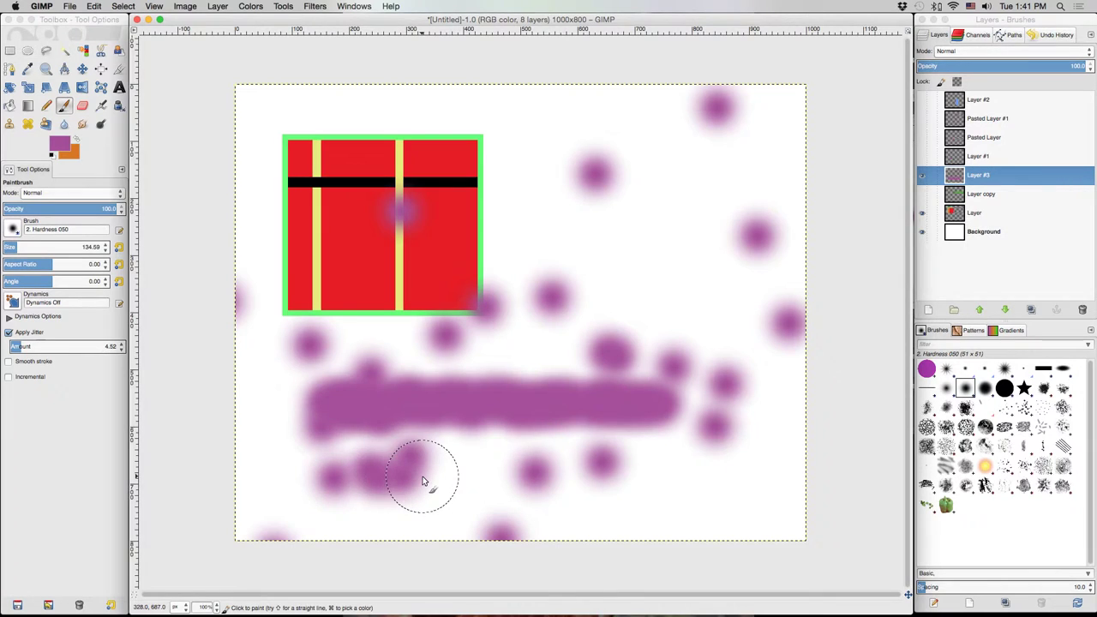
Step: Undo the jitter tests and retry jittered purple strokes with the amount set to 3.70
key("ctrl+z")
key("ctrl+z")
key("ctrl+z")
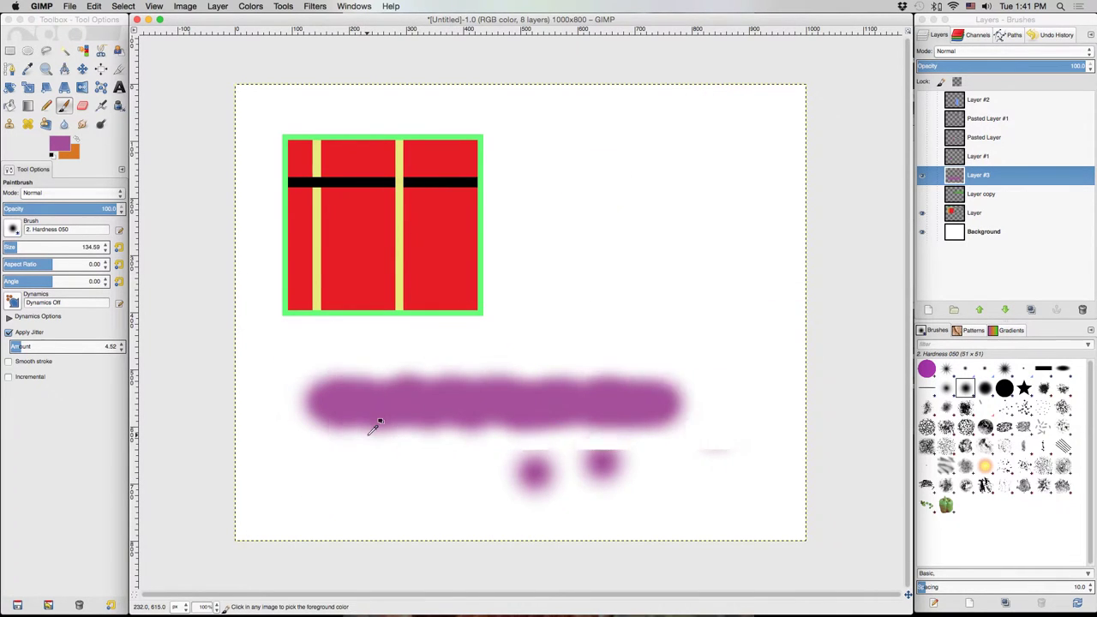
key("ctrl+z")
left_click_drag(306, 417, 611, 404)
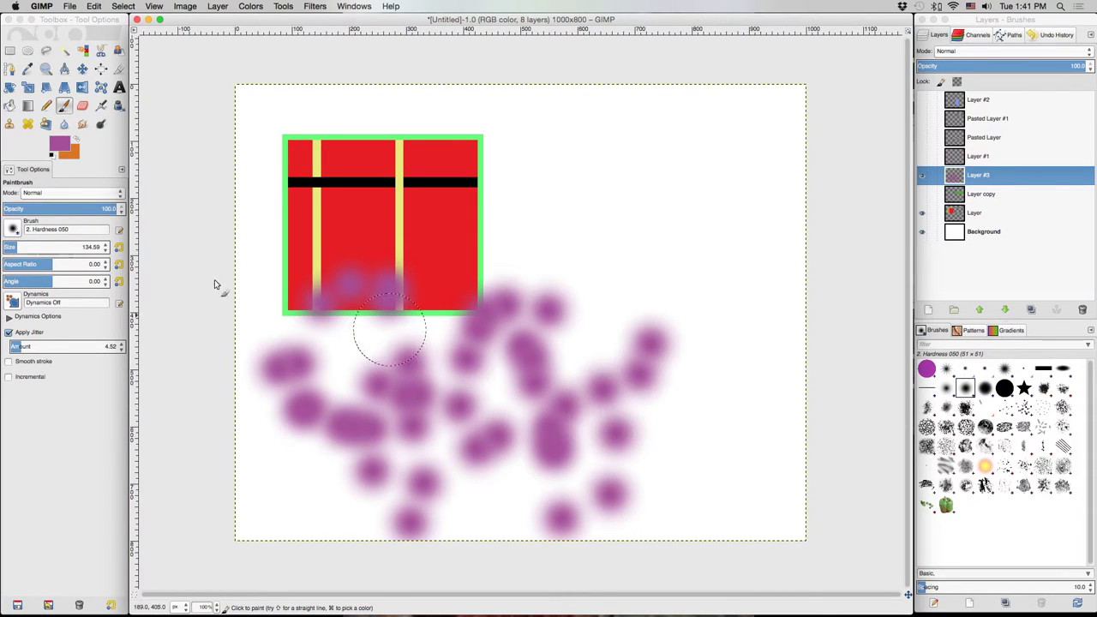
left_click(21, 347)
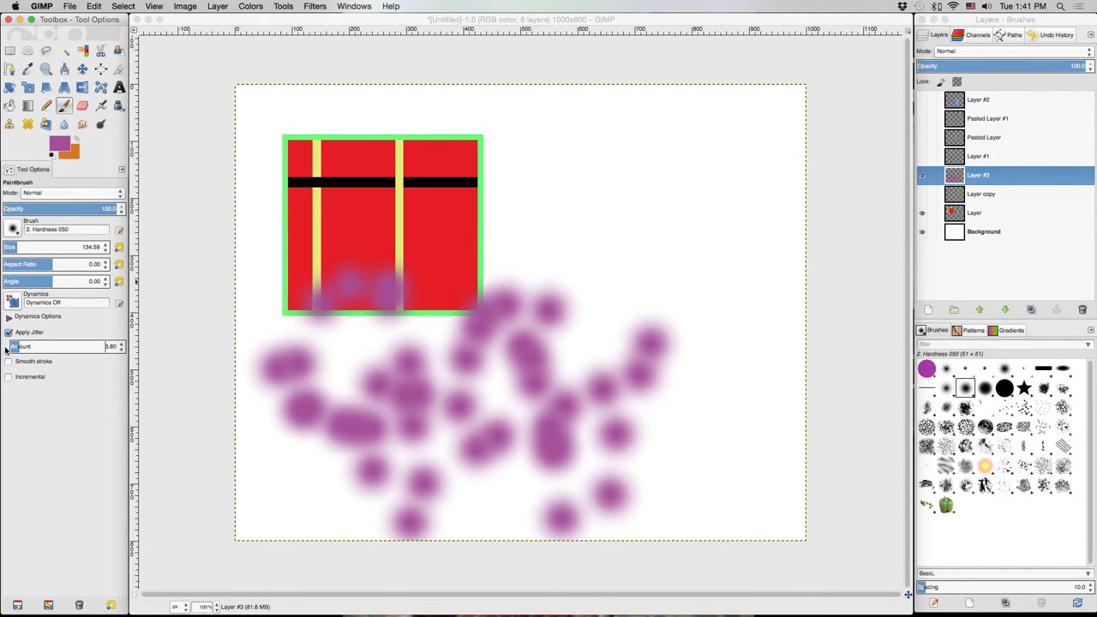
key("ctrl+z")
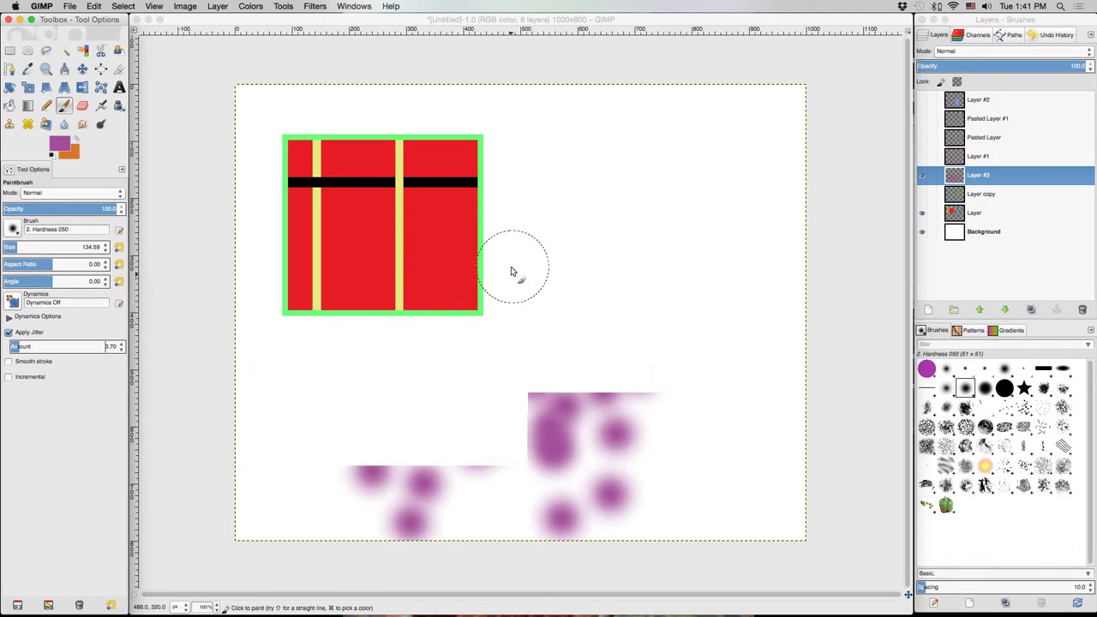
left_click_drag(314, 392, 550, 393)
key("super+z")
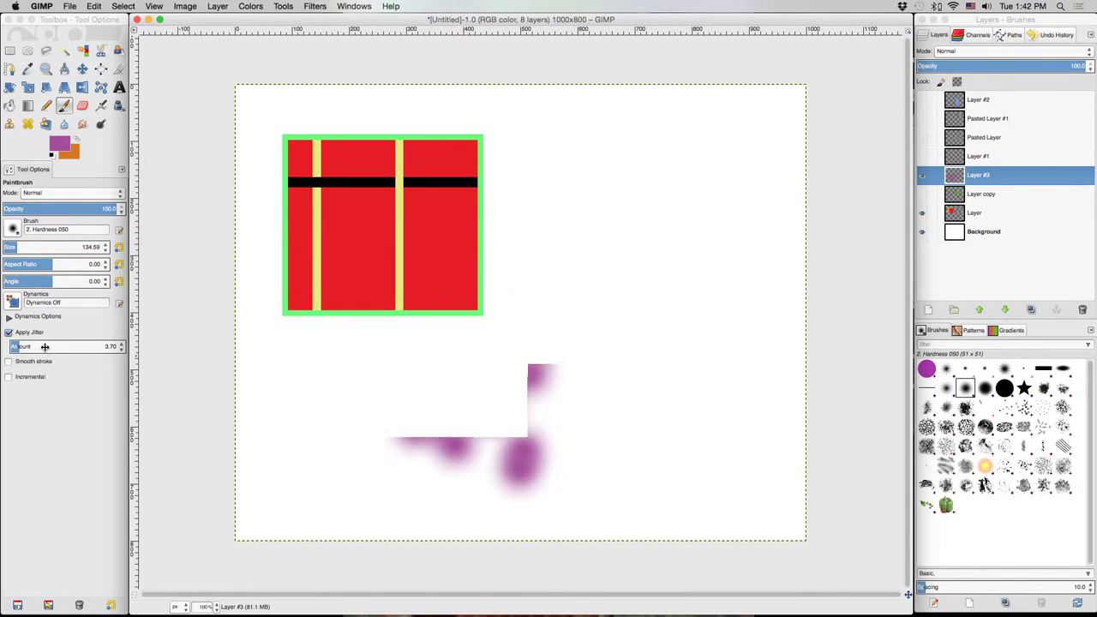
Step: Turn off brush jitter, compare smoothed and unsmoothed purple test strokes, and undo them
left_click(9, 331)
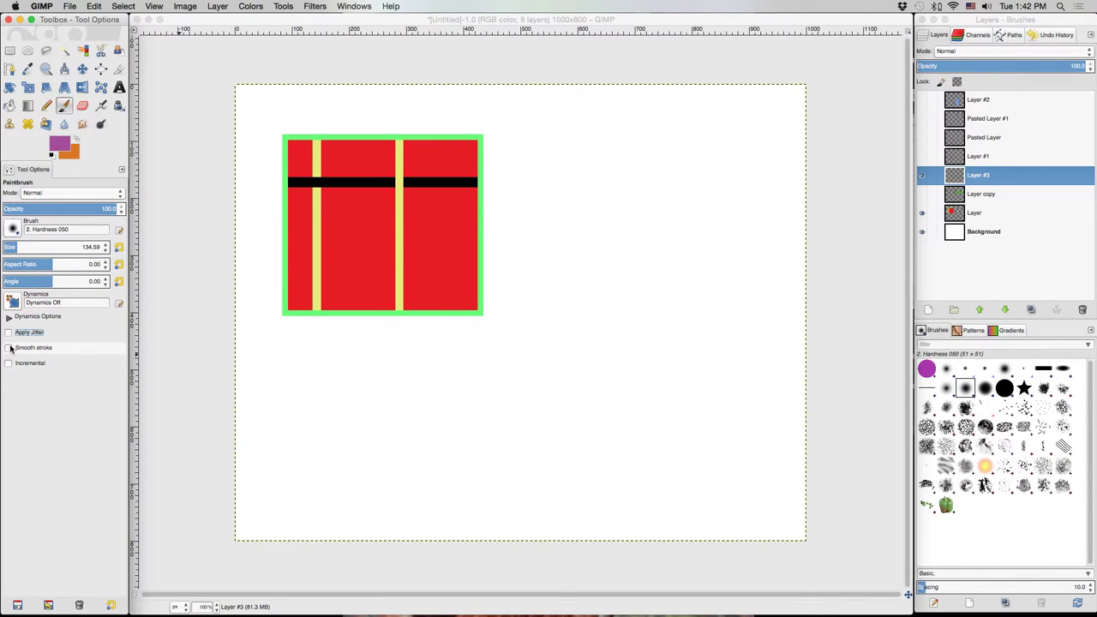
left_click(9, 347)
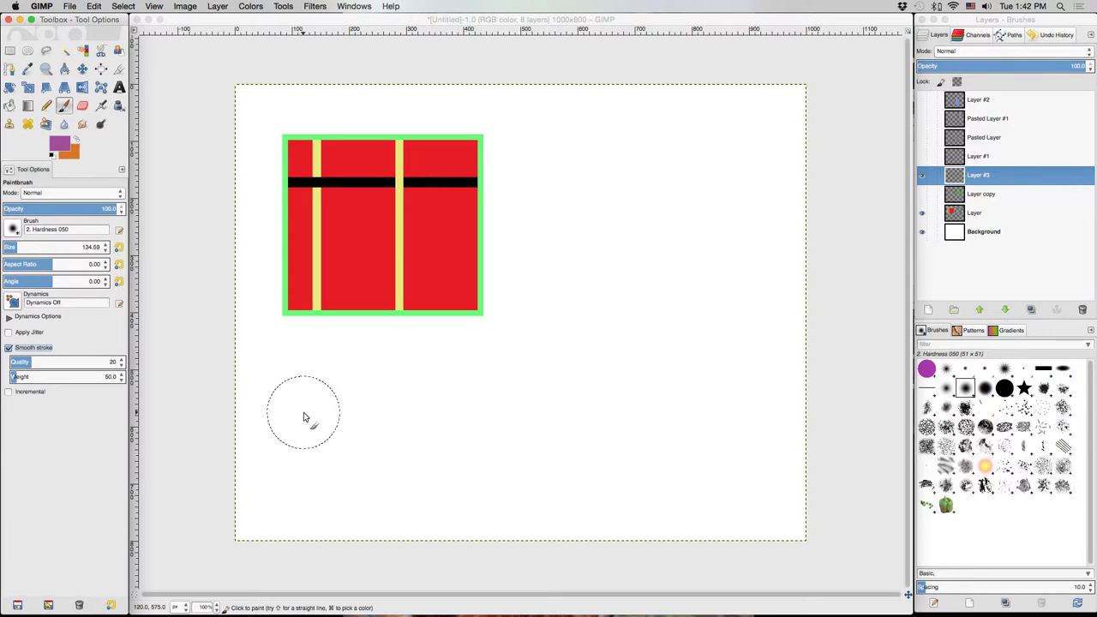
mouse_move(303, 417)
left_mouse_down()
mouse_move(416, 391)
mouse_move(525, 405)
left_mouse_up()
left_click(7, 346)
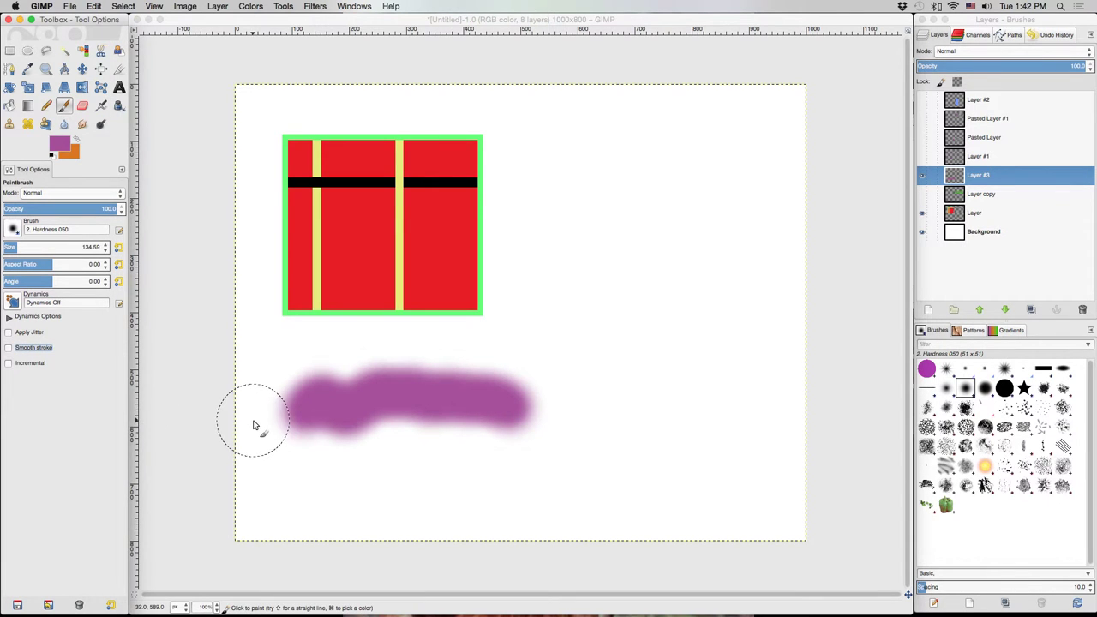
key("super+z")
mouse_move(287, 404)
left_mouse_down()
mouse_move(344, 373)
mouse_move(581, 395)
left_mouse_up()
mouse_move(541, 200)
left_mouse_down()
mouse_move(603, 251)
mouse_move(724, 281)
mouse_move(736, 306)
left_mouse_up()
key("super+z")
key("super+z")
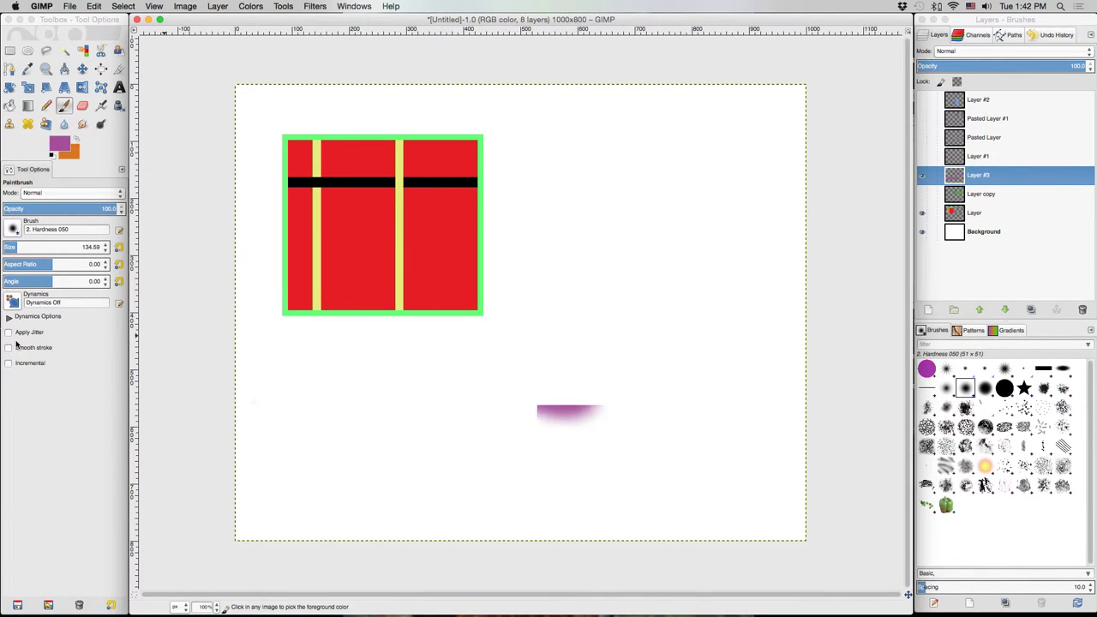
Step: Enable Smooth stroke with Quality 77 and Weight 621.7
left_click(8, 347)
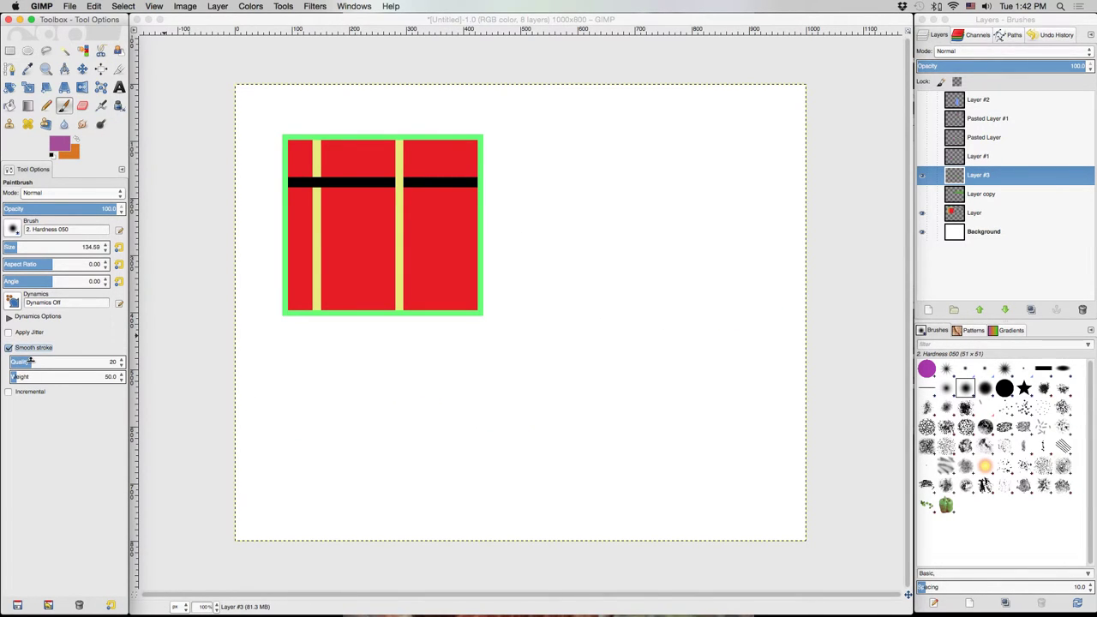
mouse_move(30, 360)
left_mouse_down()
mouse_move(108, 362)
mouse_move(95, 364)
left_mouse_up()
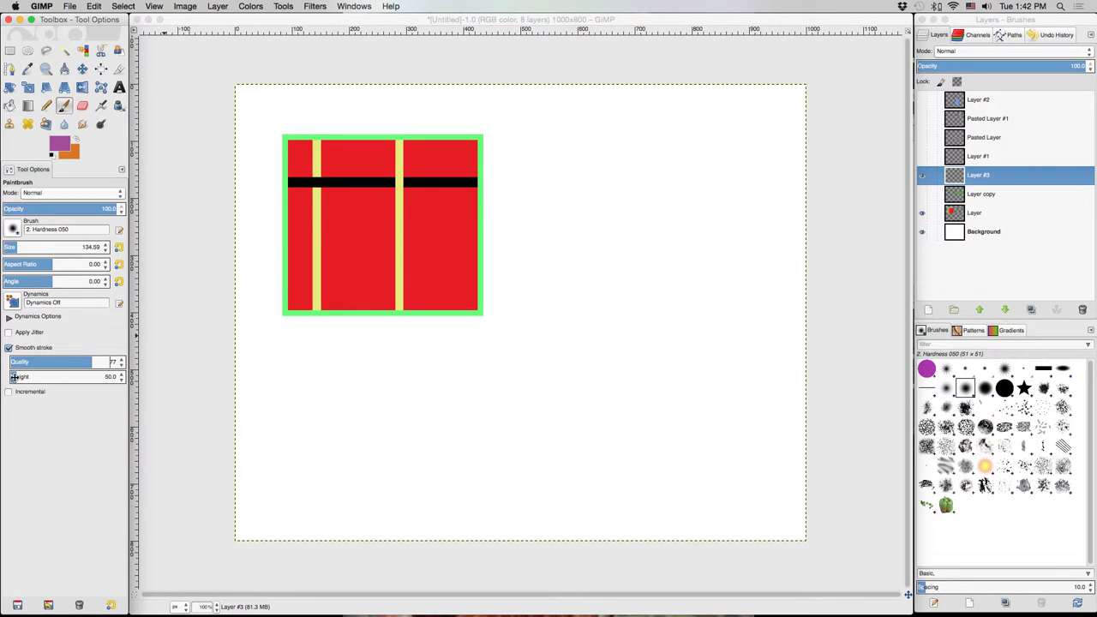
mouse_move(14, 377)
left_mouse_down()
mouse_move(591, 372)
mouse_move(612, 362)
left_mouse_up()
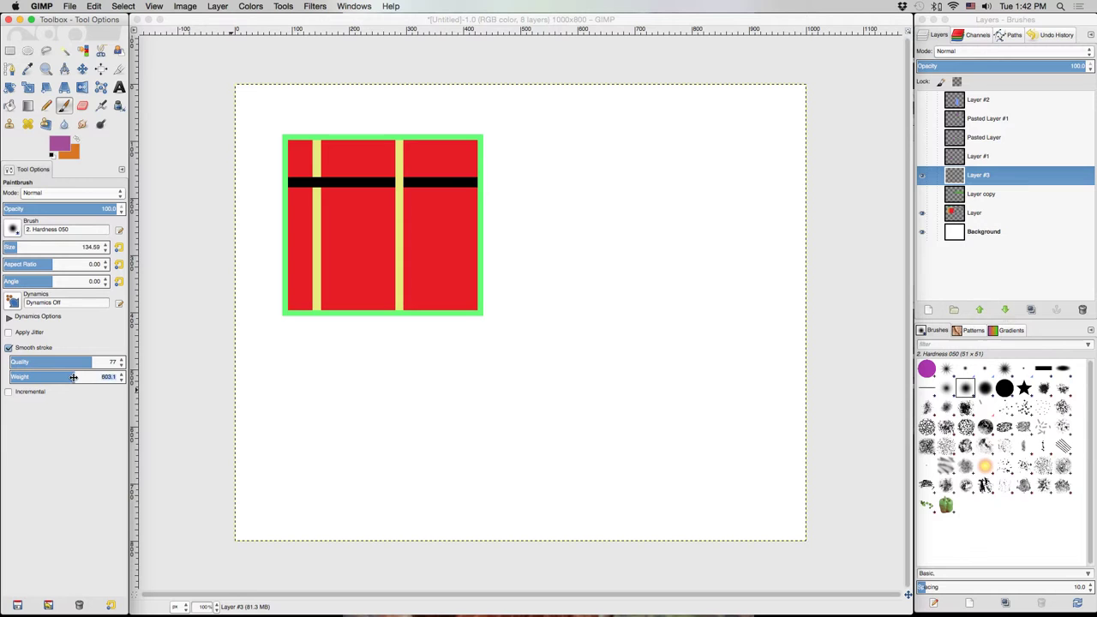
left_click_drag(73, 377, 92, 377)
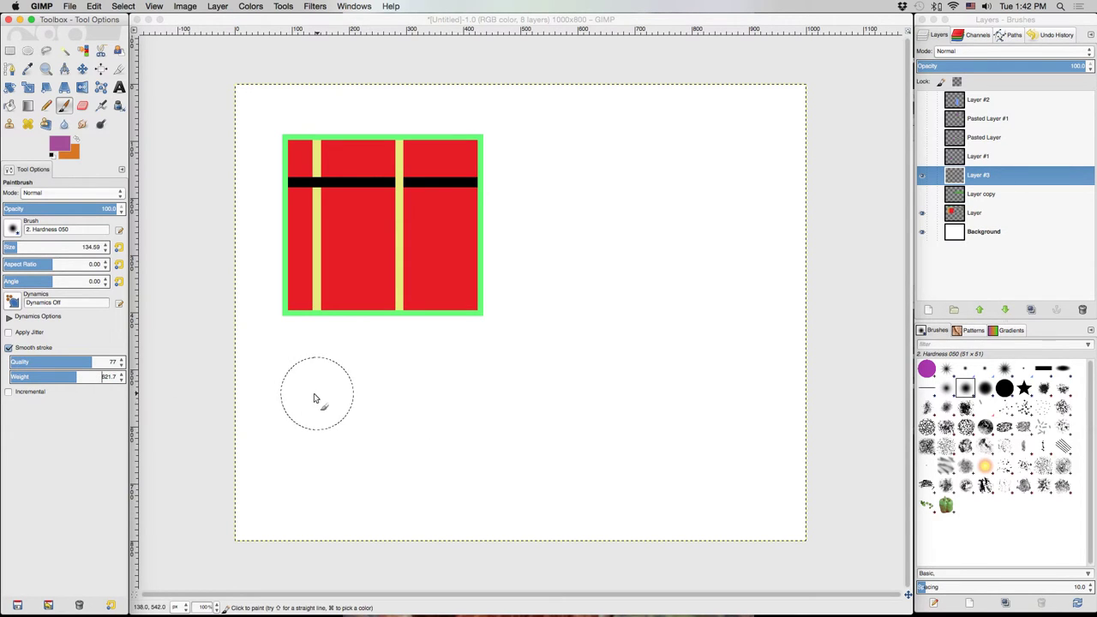
Step: Paint two smoothed purple test strokes under the box, then undo them
left_click_drag(318, 392, 715, 414)
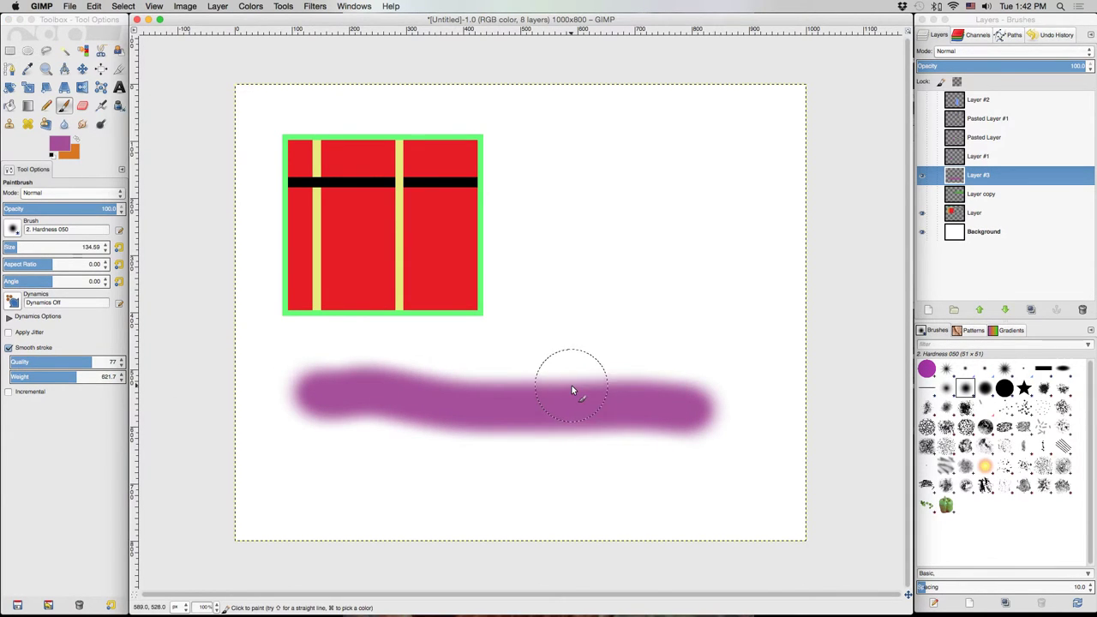
mouse_move(337, 338)
left_mouse_down()
mouse_move(397, 317)
mouse_move(659, 334)
mouse_move(632, 326)
left_mouse_up()
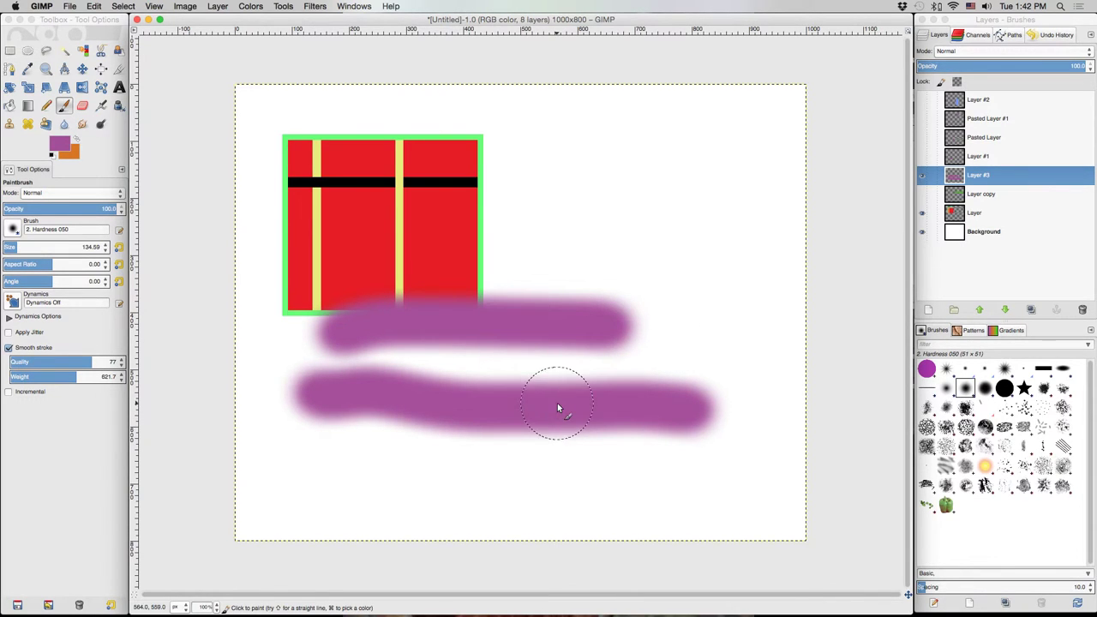
key("super+z")
key("super+z")
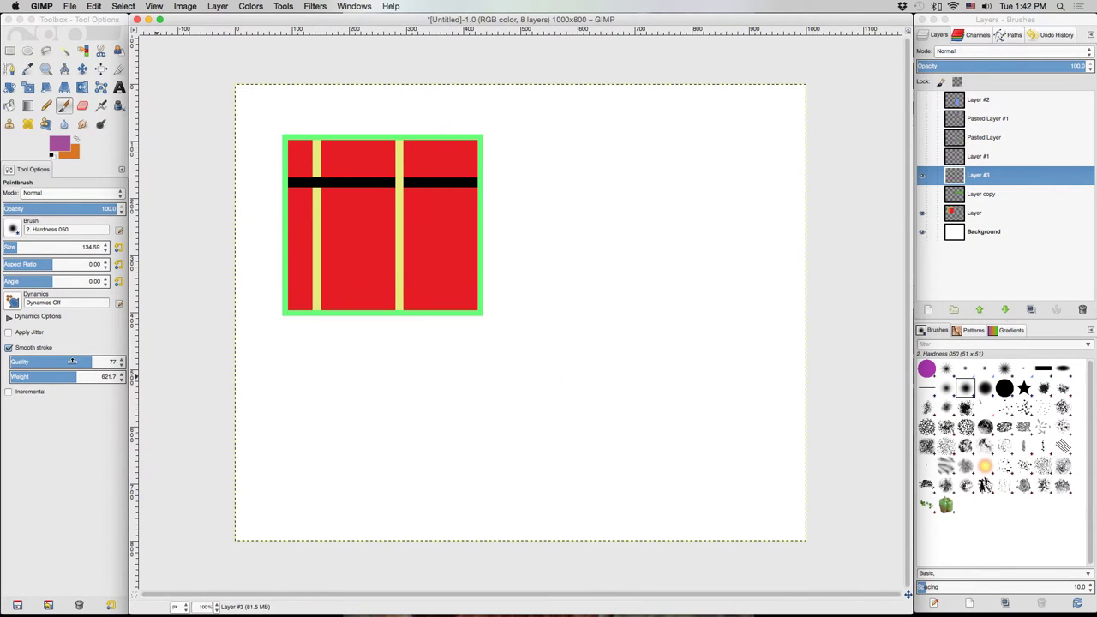
Step: Turn Smooth stroke off, leaving Incremental unchecked
left_click(87, 362)
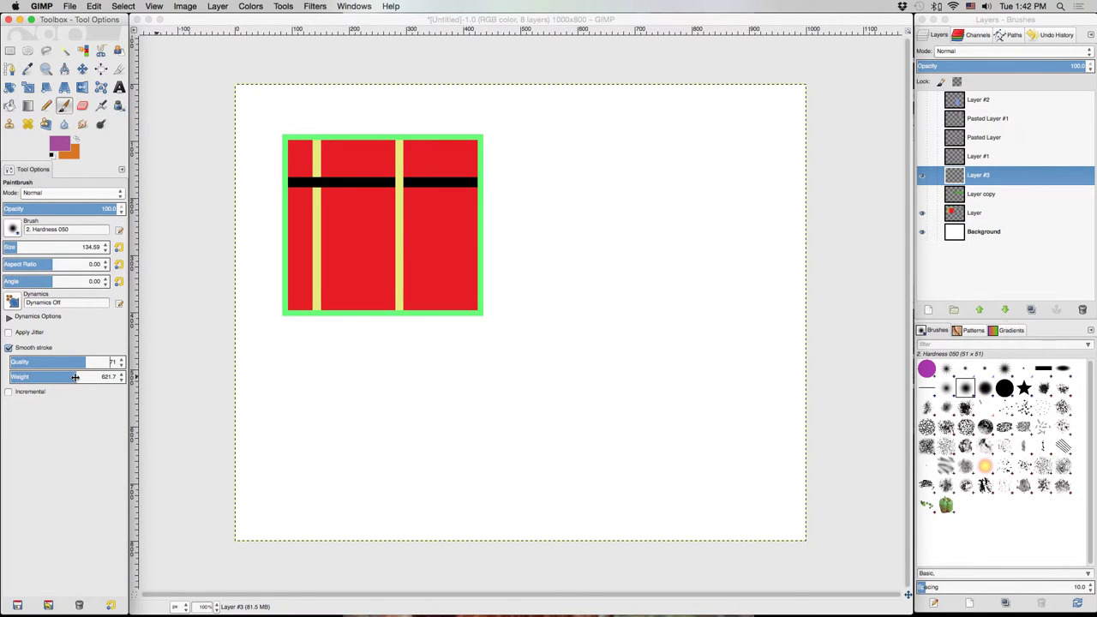
left_click(8, 346)
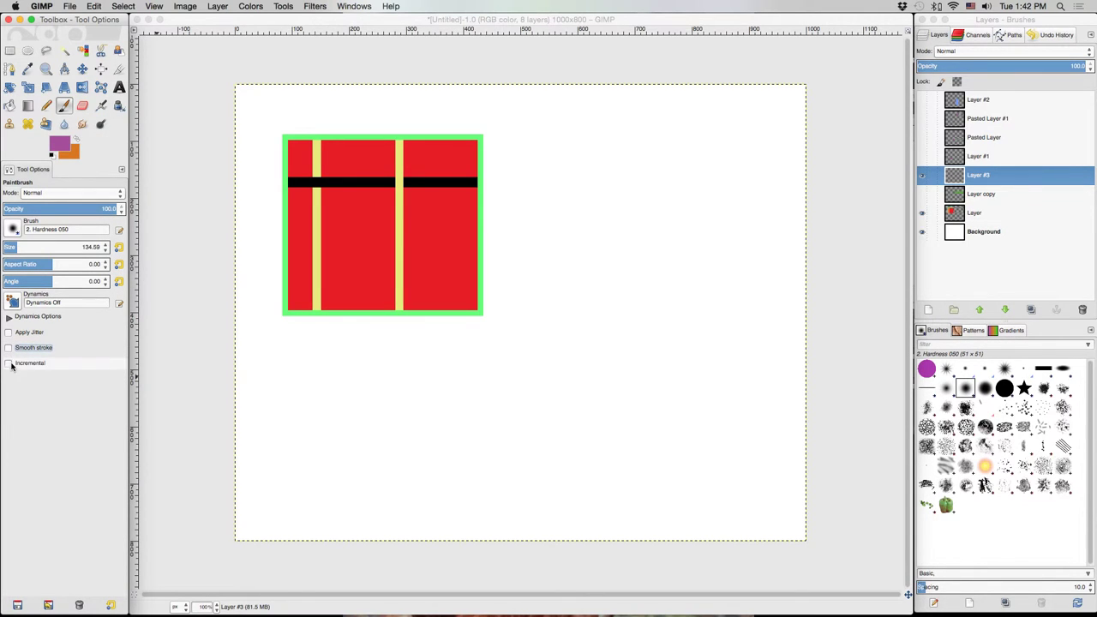
left_click(9, 363)
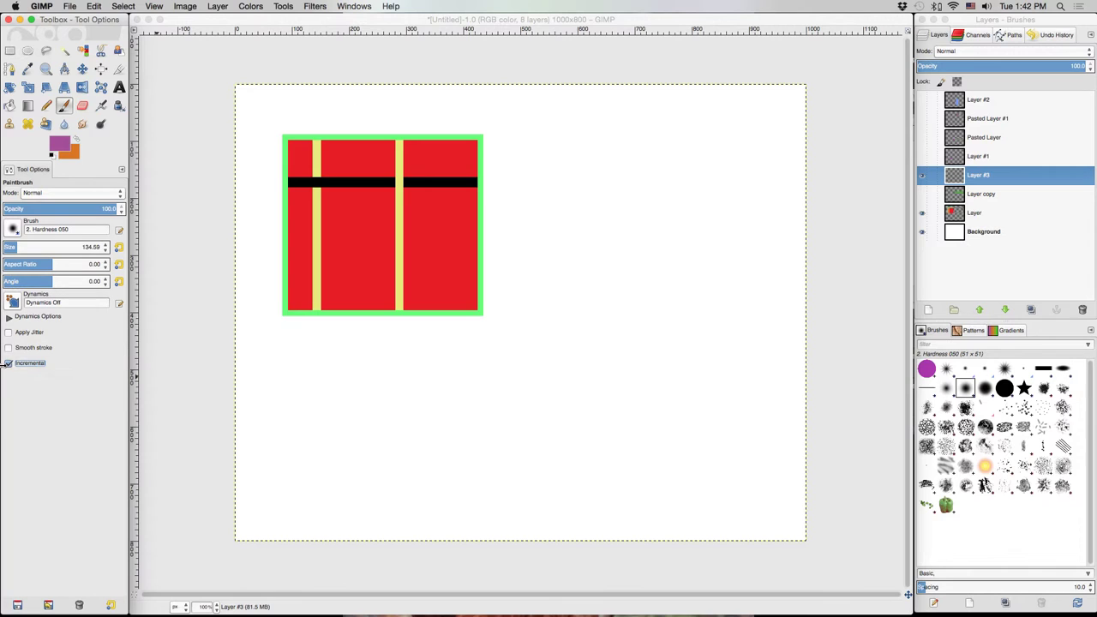
left_click(8, 363)
Step: Lower brush opacity to 27.2, test faint pink strokes across the box, and undo them
left_click(43, 209)
left_click_drag(43, 208, 26, 208)
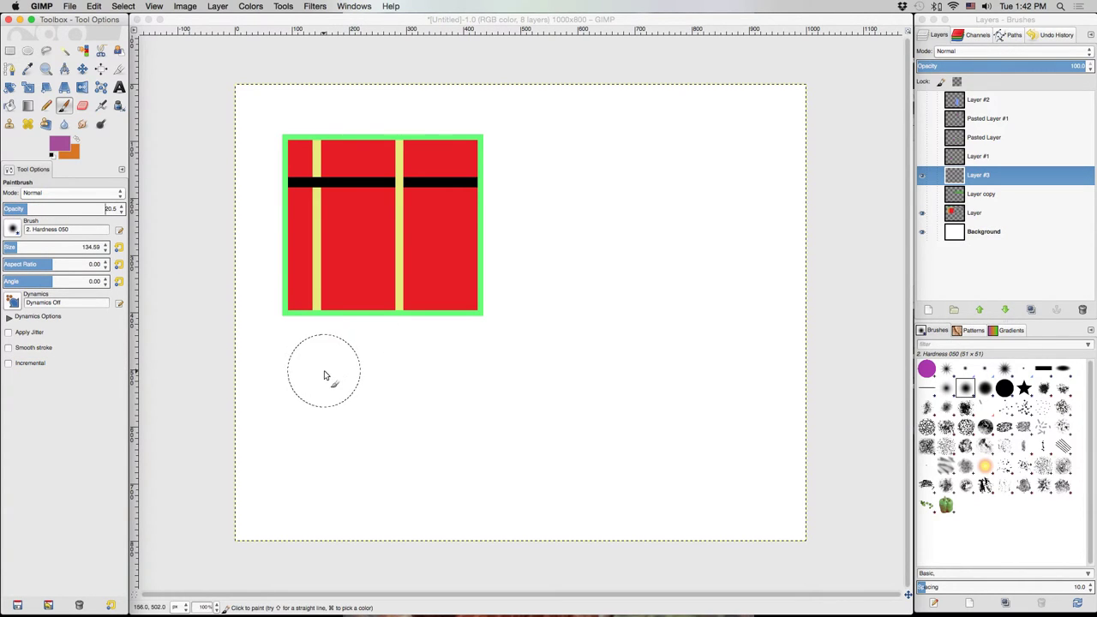
left_click(325, 330)
mouse_move(335, 306)
left_mouse_down()
mouse_move(366, 256)
mouse_move(426, 238)
mouse_move(483, 254)
mouse_move(488, 276)
mouse_move(337, 288)
mouse_move(376, 297)
mouse_move(457, 289)
left_mouse_up()
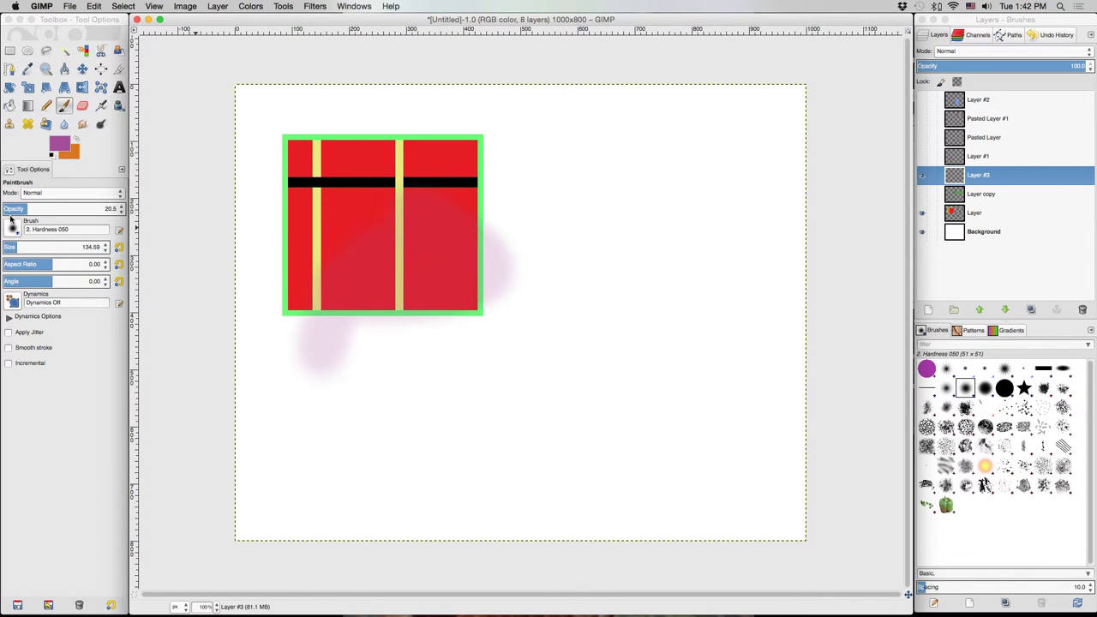
left_click_drag(25, 212, 44, 213)
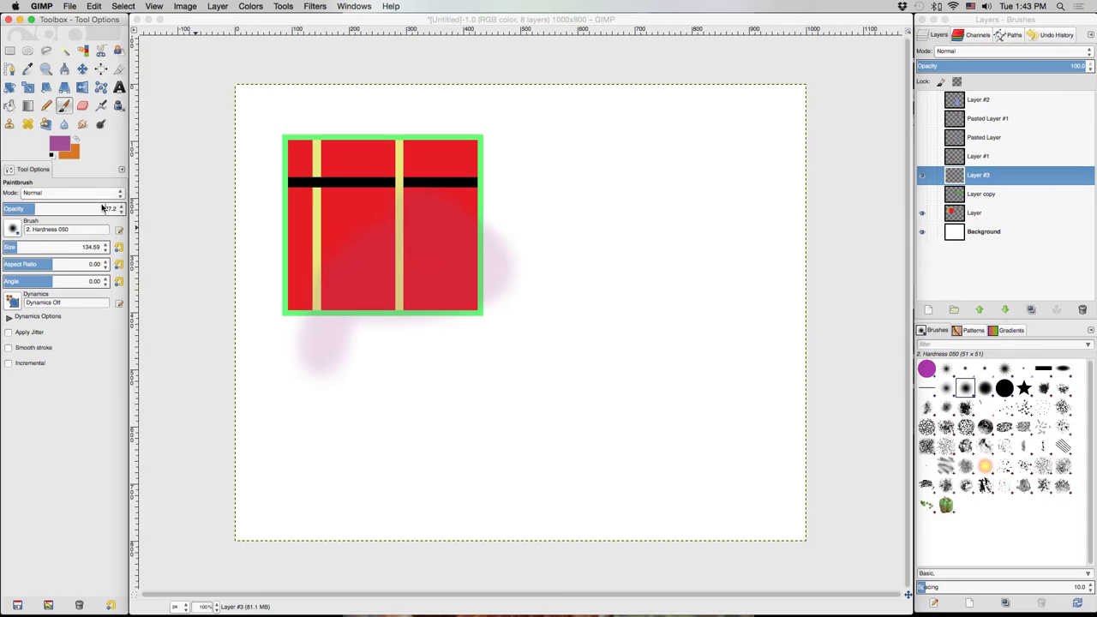
key("super+z")
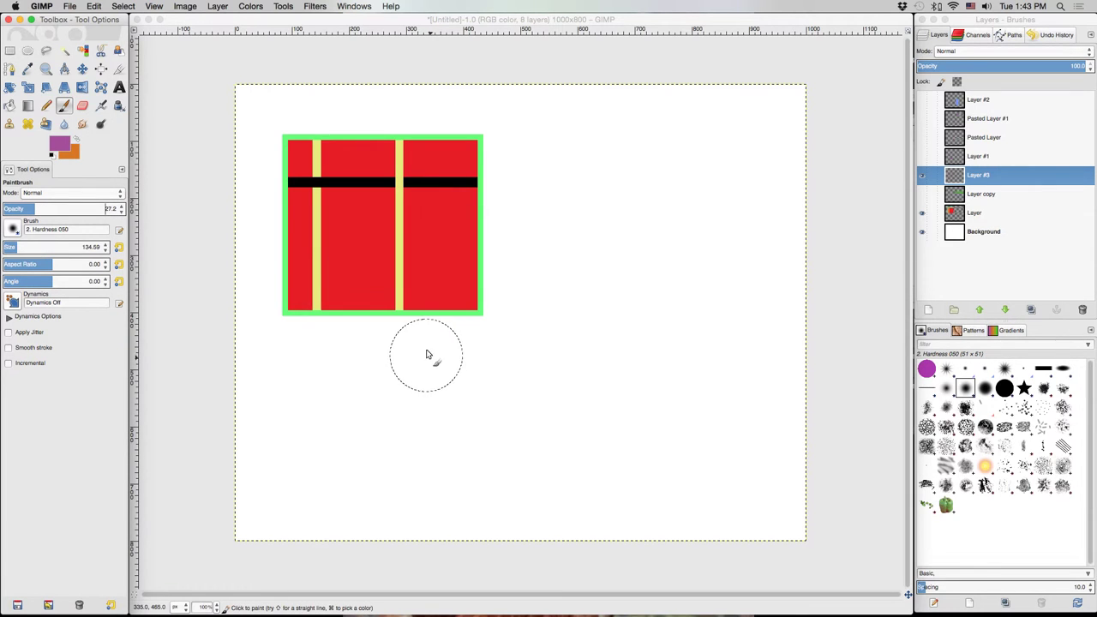
mouse_move(463, 339)
left_mouse_down()
mouse_move(411, 228)
mouse_move(342, 208)
mouse_move(313, 219)
mouse_move(322, 243)
mouse_move(514, 244)
mouse_move(508, 265)
mouse_move(389, 261)
left_mouse_up()
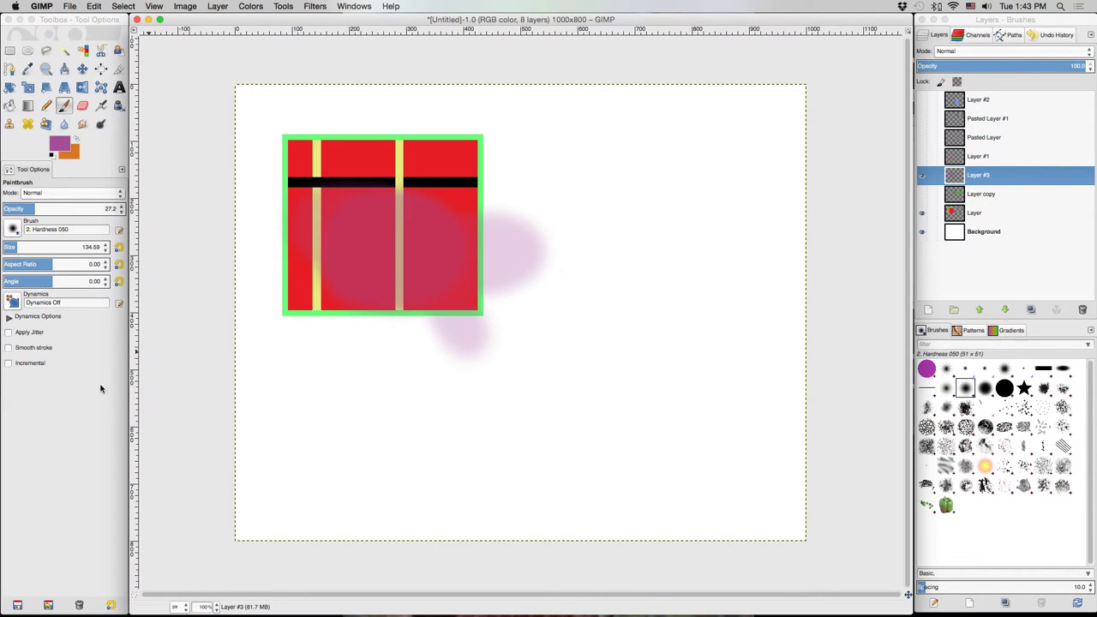
key("ctrl+z")
key("ctrl+z")
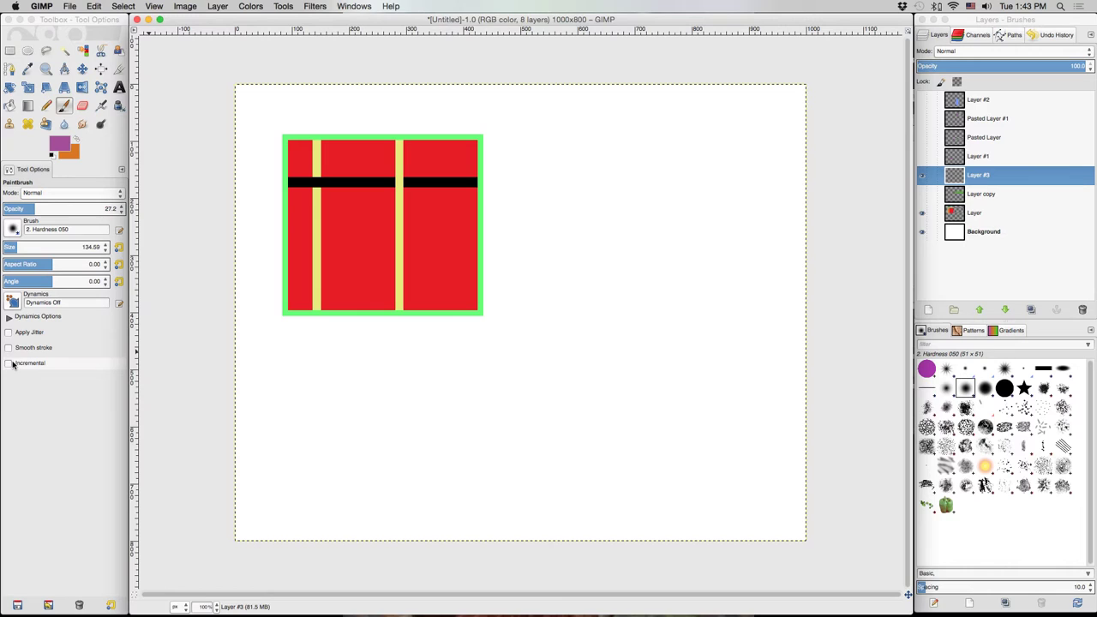
Step: Enable Incremental, test purple strokes over the box, and undo them
left_click(8, 363)
left_click(8, 363)
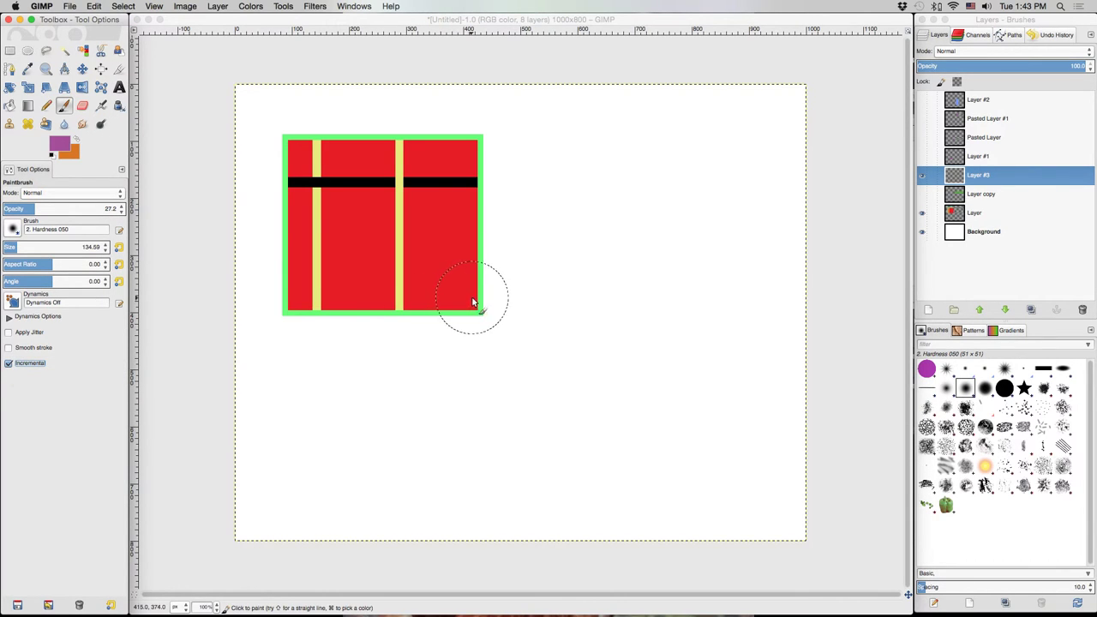
mouse_move(487, 300)
left_mouse_down()
mouse_move(449, 257)
mouse_move(357, 247)
mouse_move(334, 230)
left_mouse_up()
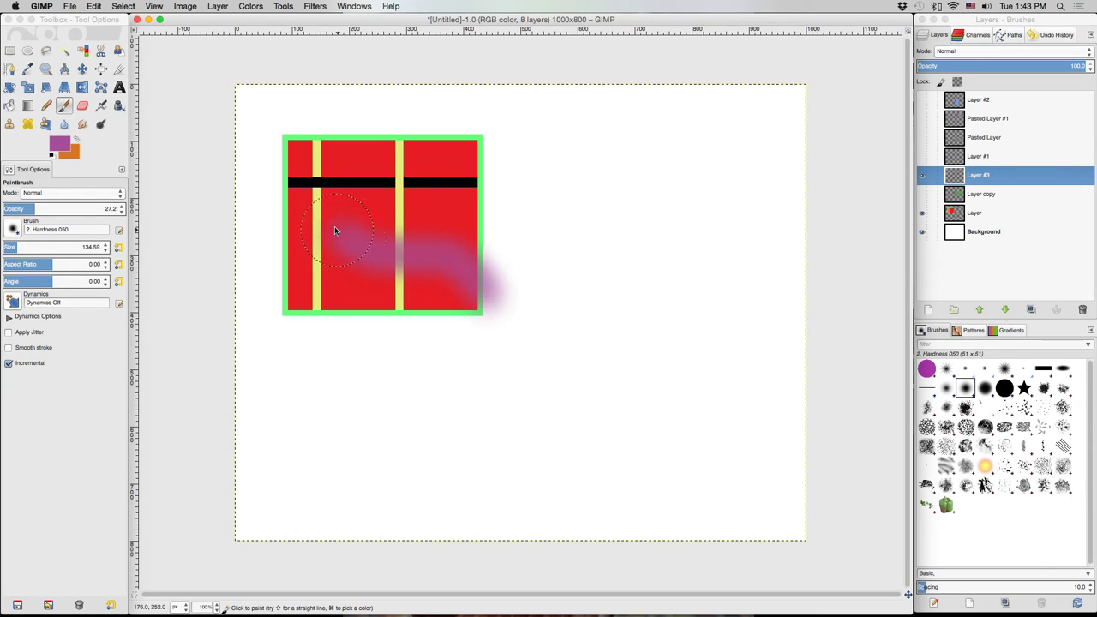
mouse_move(399, 193)
left_mouse_down()
mouse_move(468, 202)
mouse_move(484, 228)
mouse_move(356, 275)
mouse_move(347, 315)
left_mouse_up()
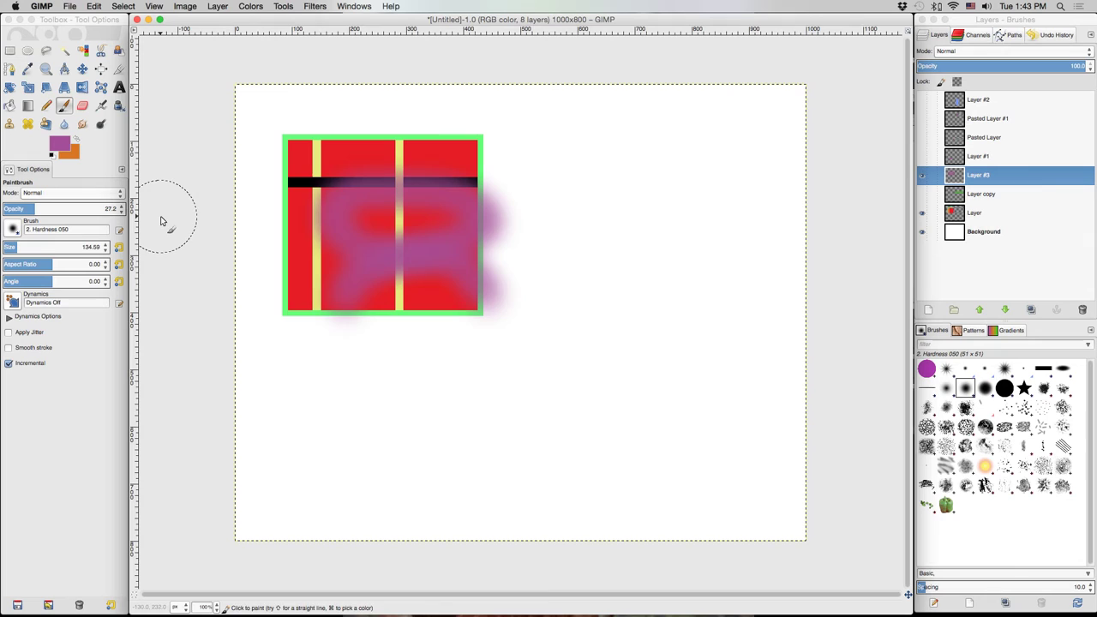
key("super+z")
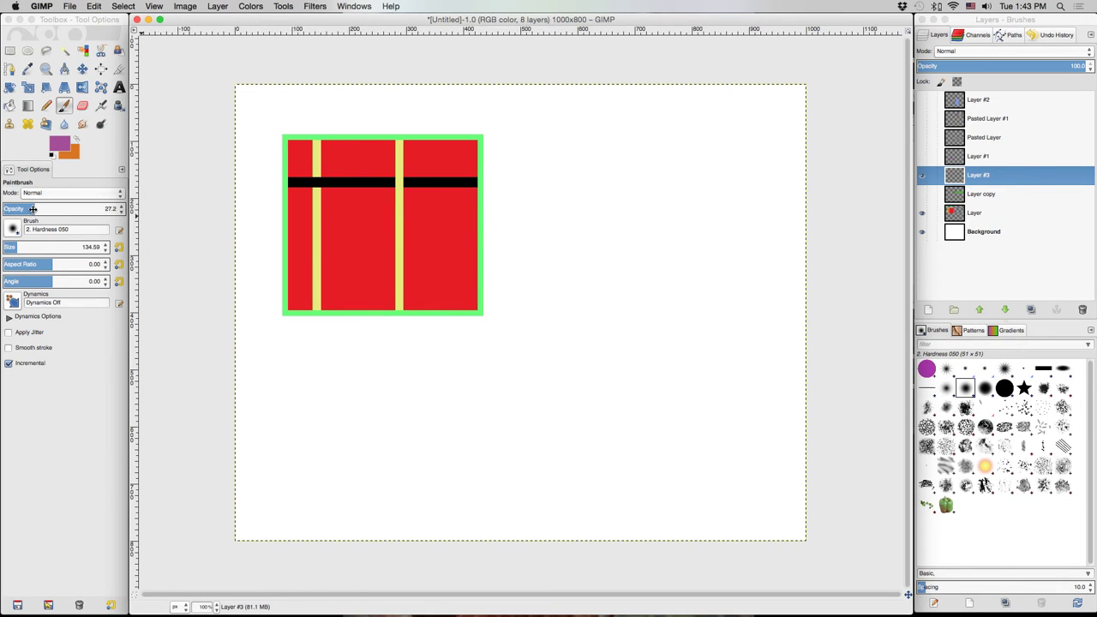
Step: Drop opacity to 5.0 and build faint purple shading over the red area and black bar
left_click_drag(33, 209, 3, 213)
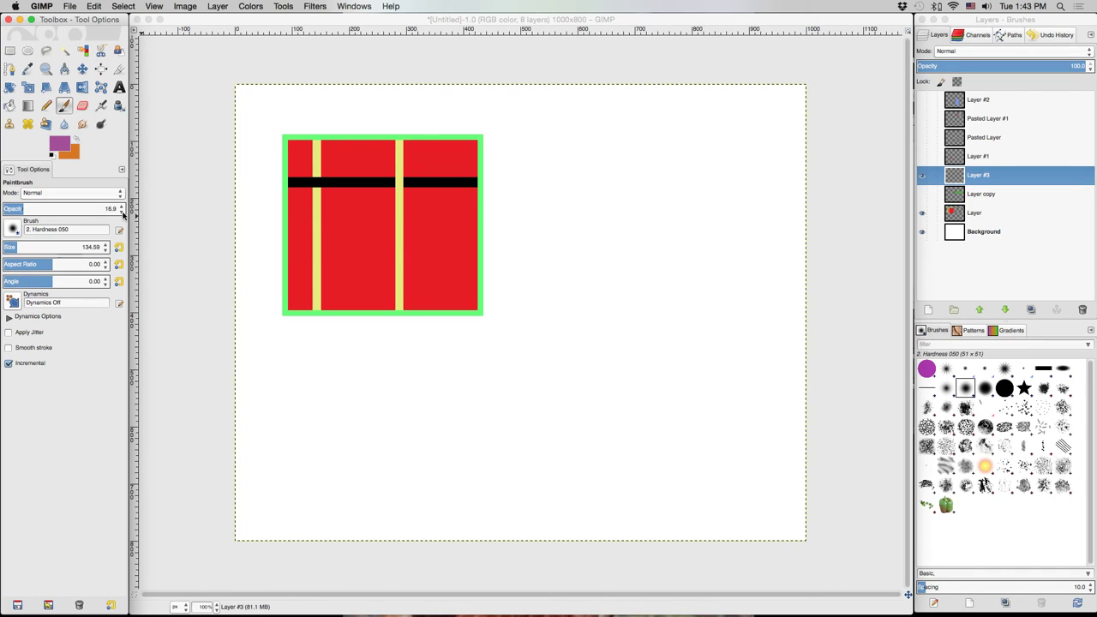
left_click_drag(121, 215, 122, 214)
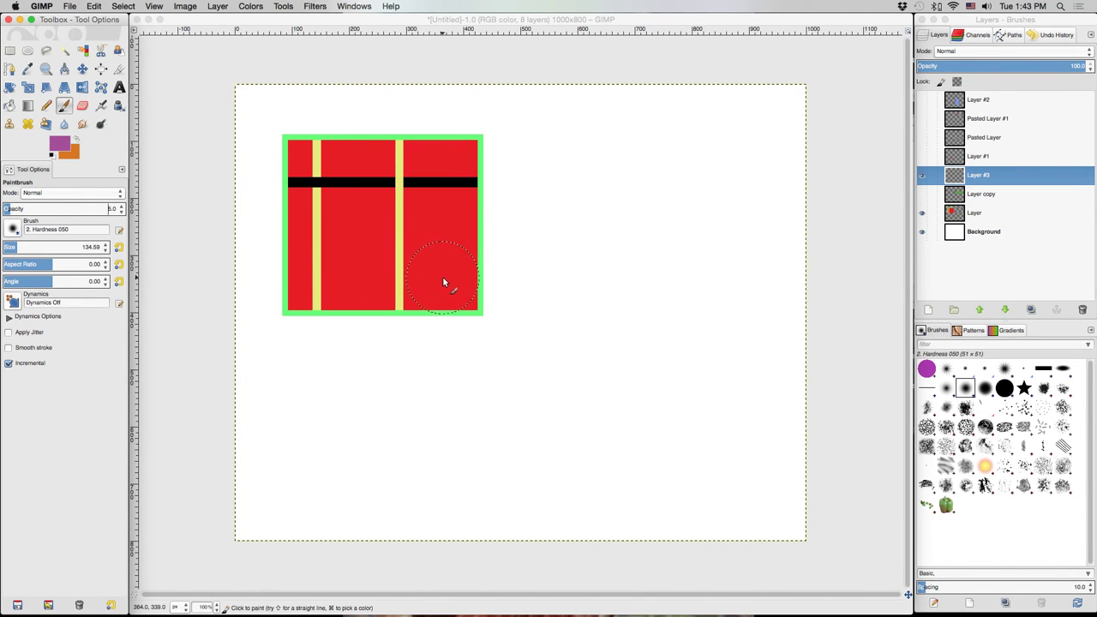
mouse_move(443, 283)
left_mouse_down()
mouse_move(355, 196)
mouse_move(318, 245)
mouse_move(319, 283)
left_mouse_up()
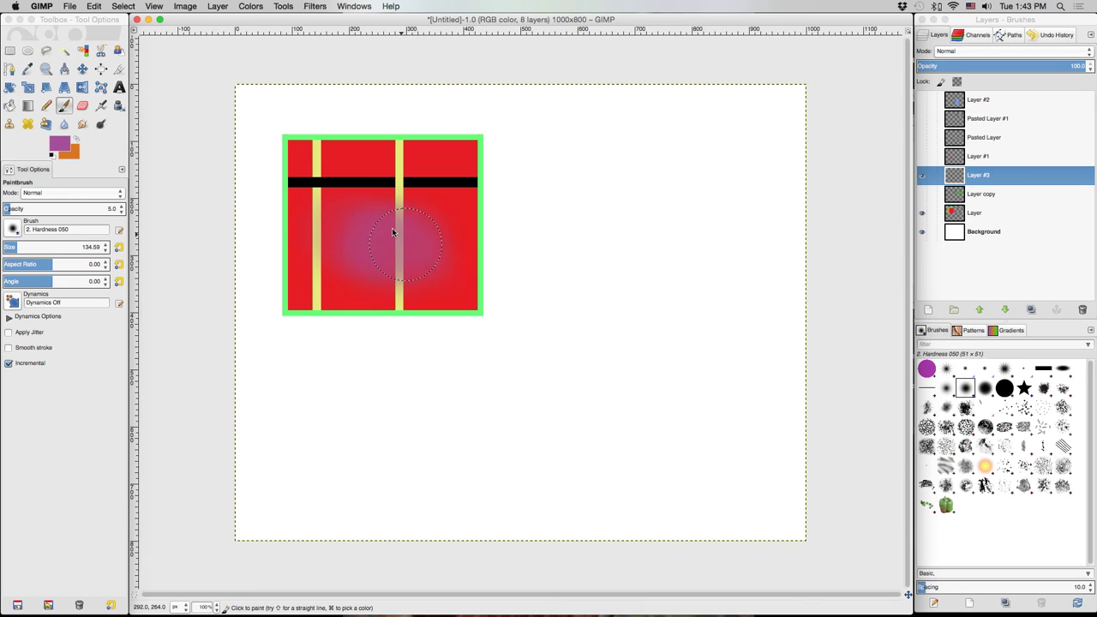
mouse_move(396, 281)
left_mouse_down()
mouse_move(411, 232)
mouse_move(343, 211)
mouse_move(313, 256)
mouse_move(406, 292)
mouse_move(434, 248)
mouse_move(362, 197)
left_mouse_up()
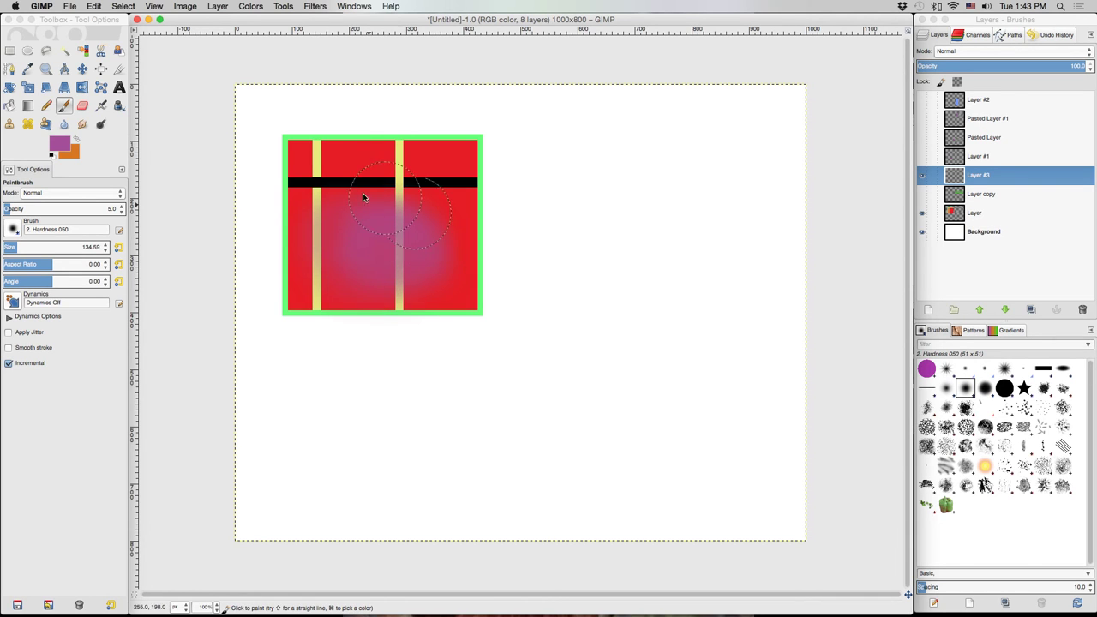
mouse_move(375, 295)
left_mouse_down()
mouse_move(437, 270)
mouse_move(399, 184)
mouse_move(325, 196)
mouse_move(317, 258)
mouse_move(421, 300)
mouse_move(466, 232)
mouse_move(391, 186)
mouse_move(324, 230)
mouse_move(326, 277)
mouse_move(364, 314)
mouse_move(347, 287)
mouse_move(429, 294)
mouse_move(434, 285)
mouse_move(417, 296)
mouse_move(356, 241)
mouse_move(428, 280)
mouse_move(353, 209)
left_mouse_up()
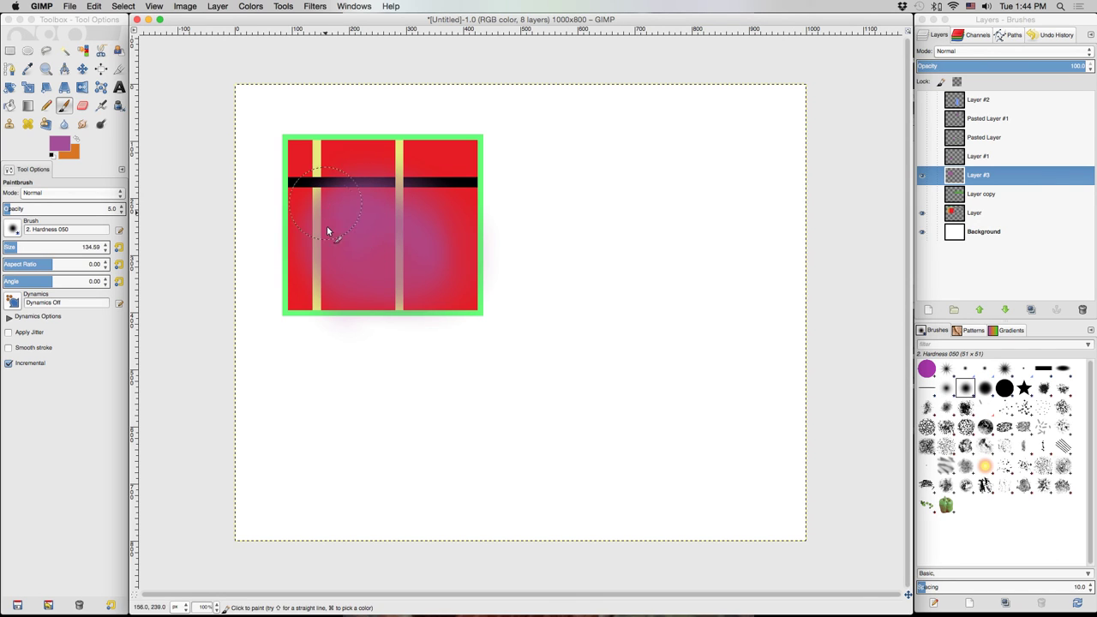